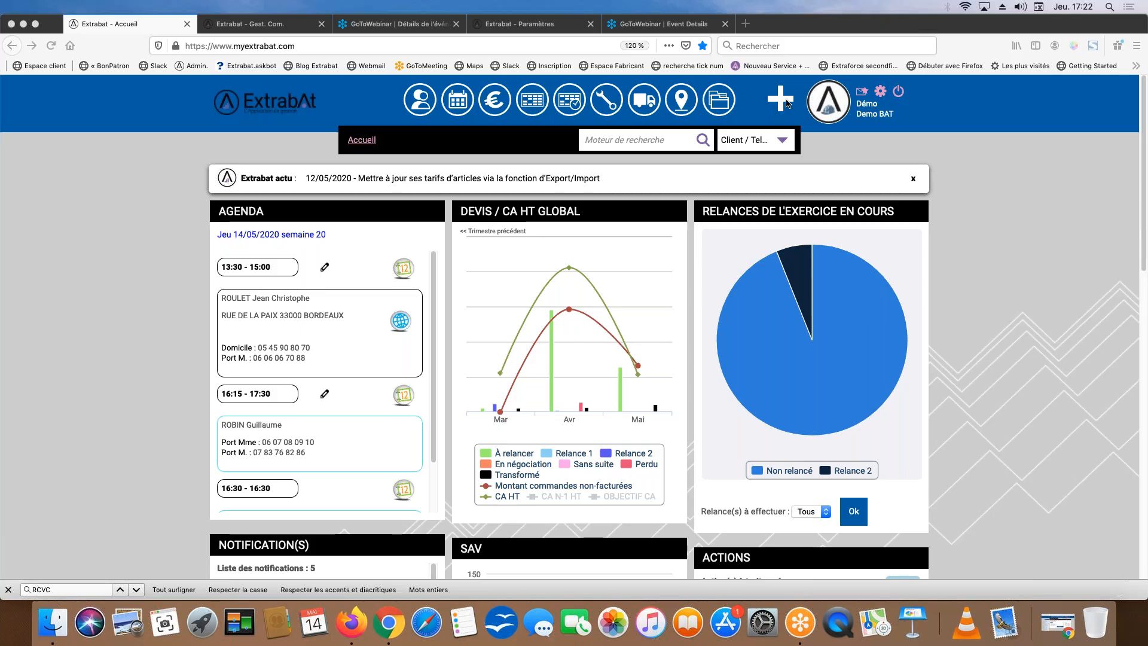
Generate the Stock Réservé export on screen with Format excel set to Non
{"action": "left_click", "coordinate": [779, 100]}
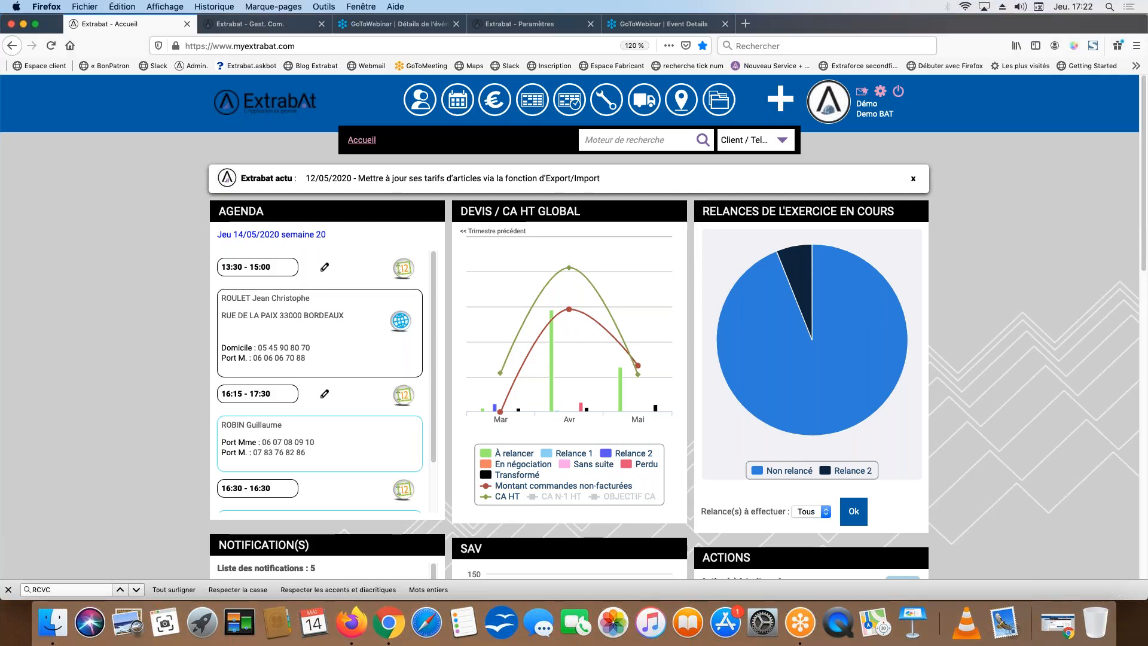
{"action": "left_click", "coordinate": [445, 153]}
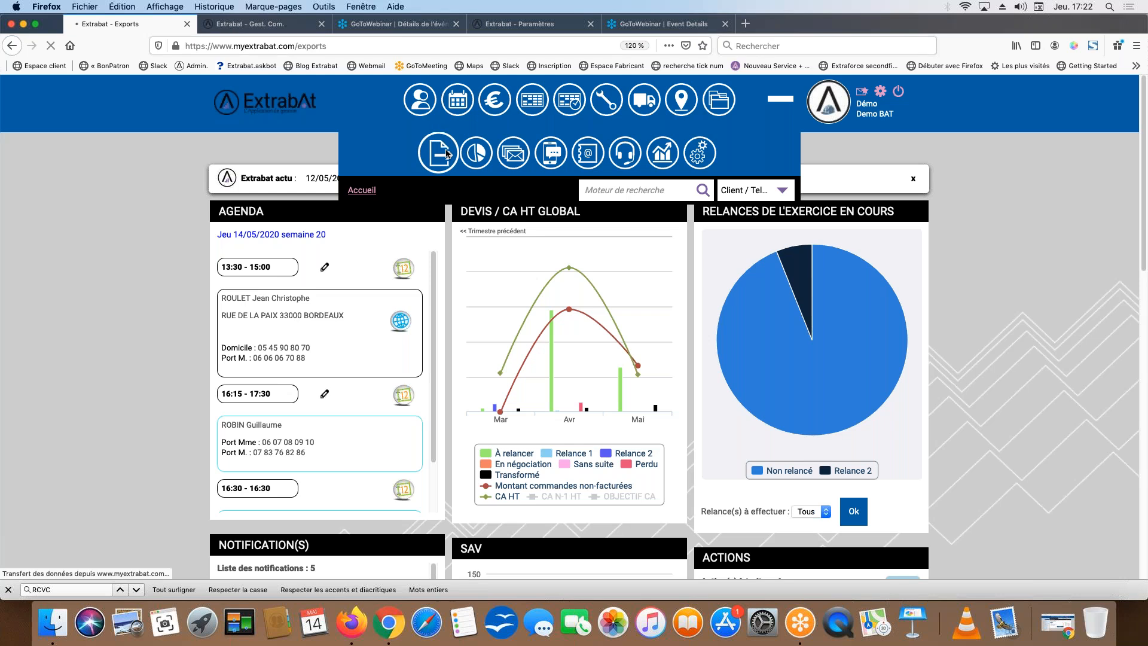
{"action": "left_click_drag", "start_coordinate": [666, 208], "coordinate": [752, 211]}
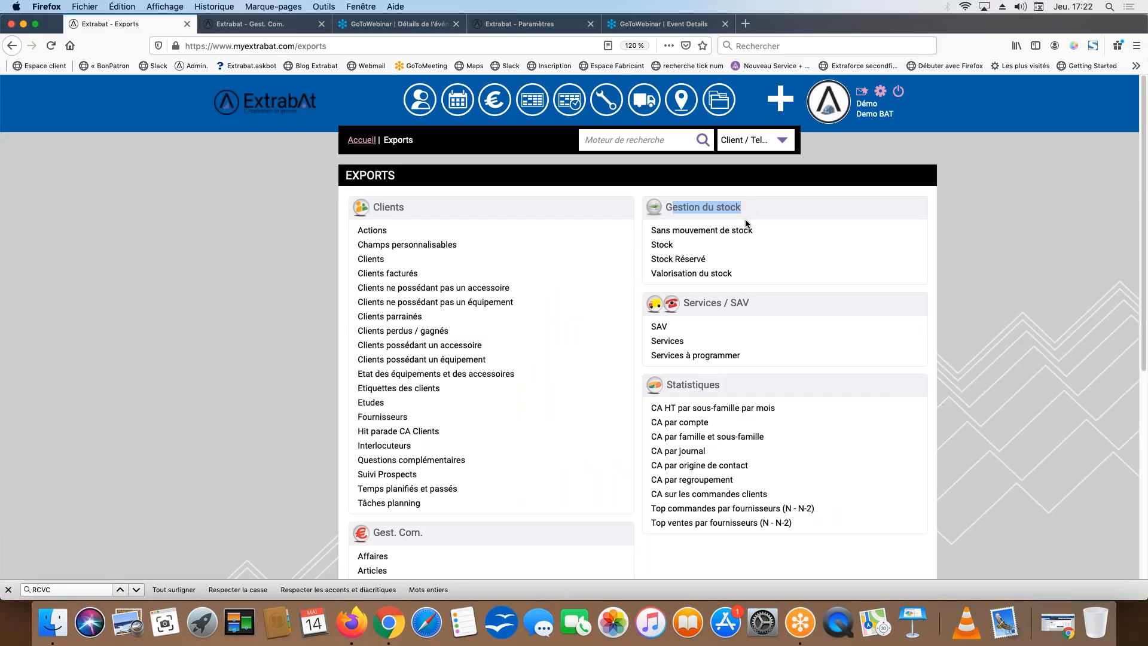
{"action": "left_click", "coordinate": [674, 260]}
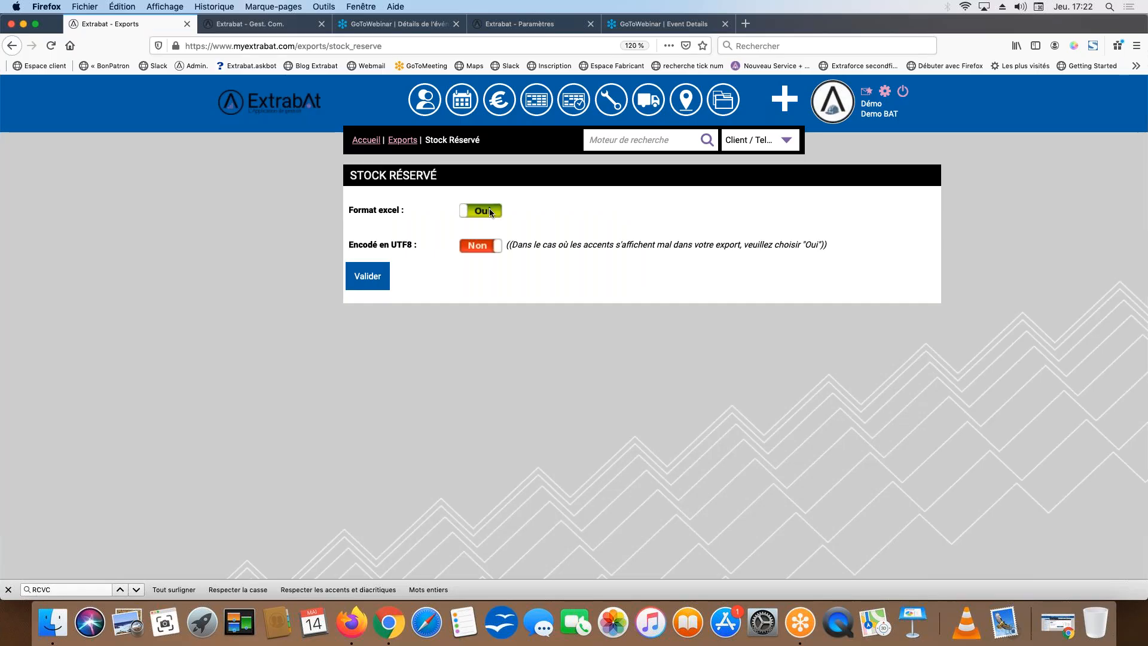
{"action": "left_click", "coordinate": [465, 211]}
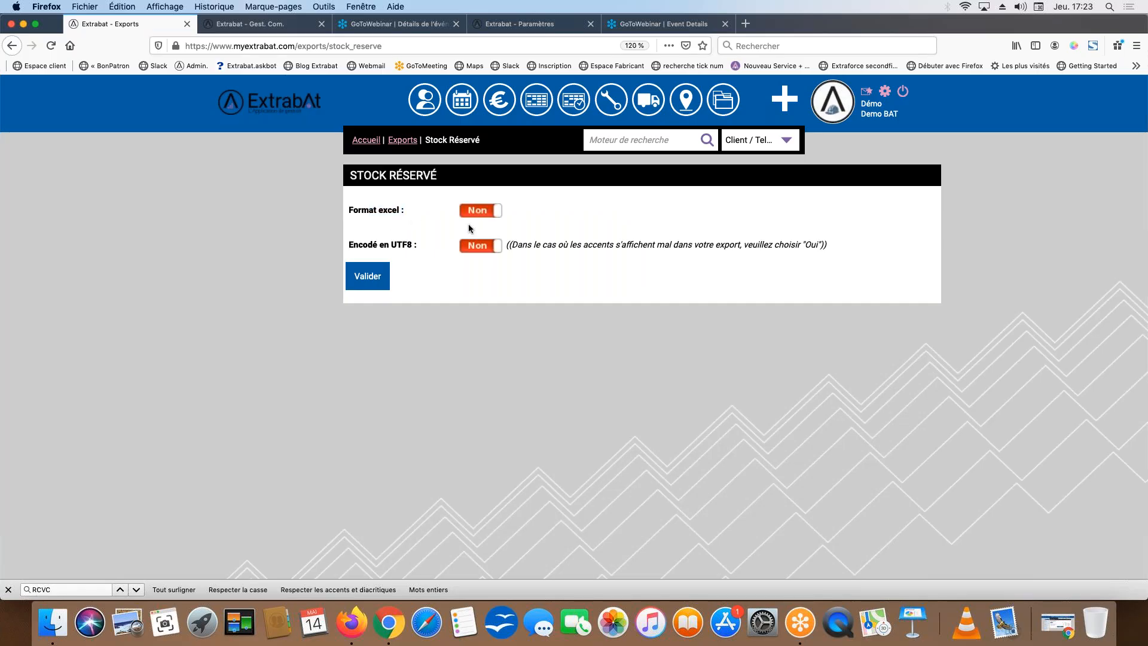
{"action": "left_click", "coordinate": [381, 277]}
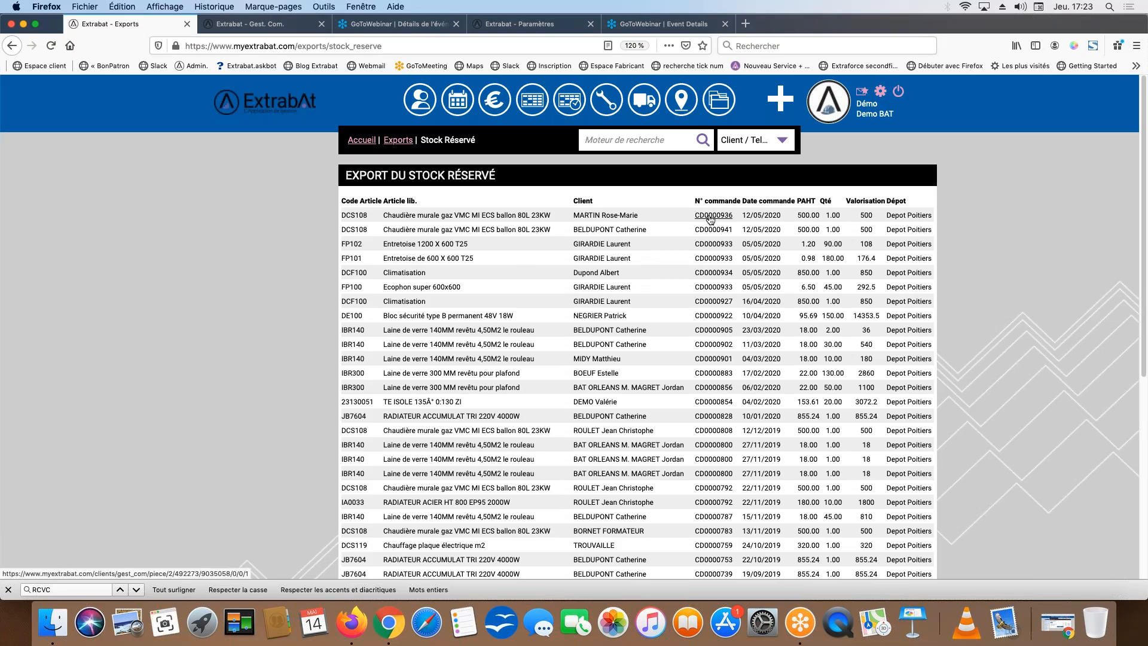
Open the customer order linked to the first reserved stock line, review its article lines and depot assignments, and close it
{"action": "left_click", "coordinate": [711, 216]}
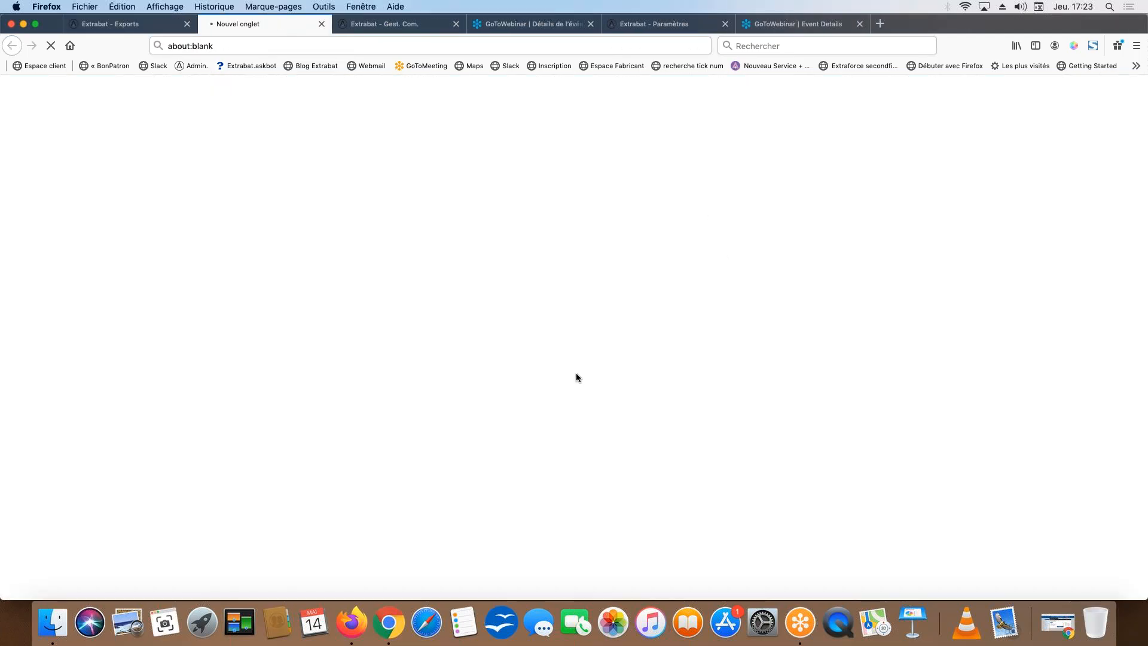
{"action": "scroll", "coordinate": [496, 389], "scroll_direction": "down", "scroll_amount": 5}
{"action": "scroll", "coordinate": [500, 387], "scroll_direction": "up", "scroll_amount": 5}
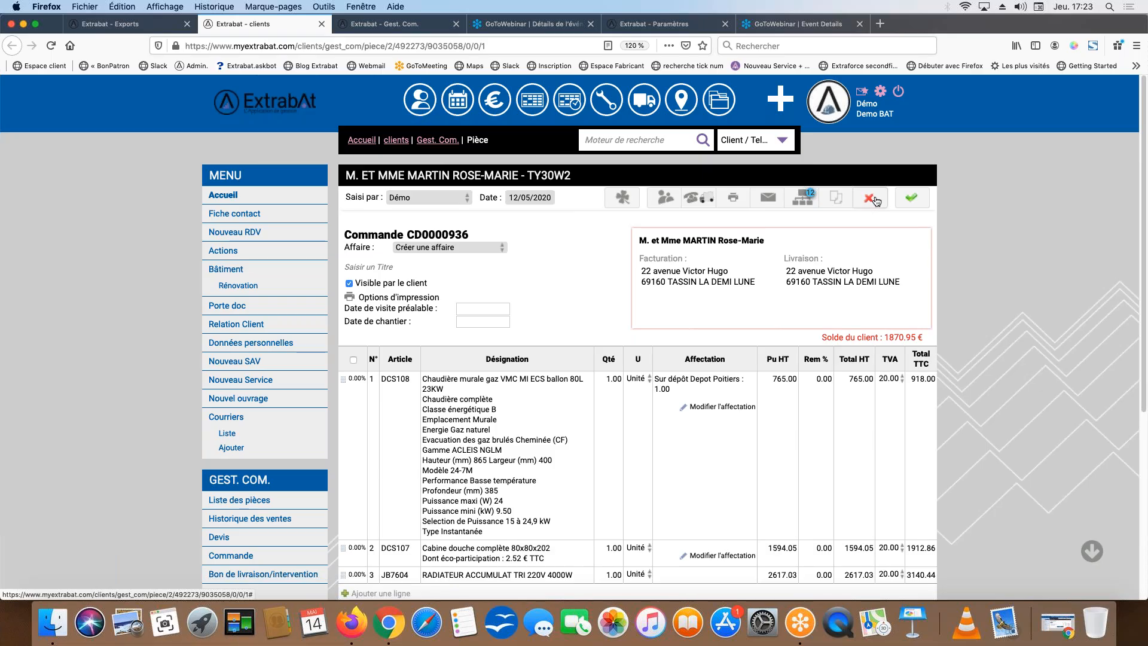
{"action": "left_click", "coordinate": [321, 24]}
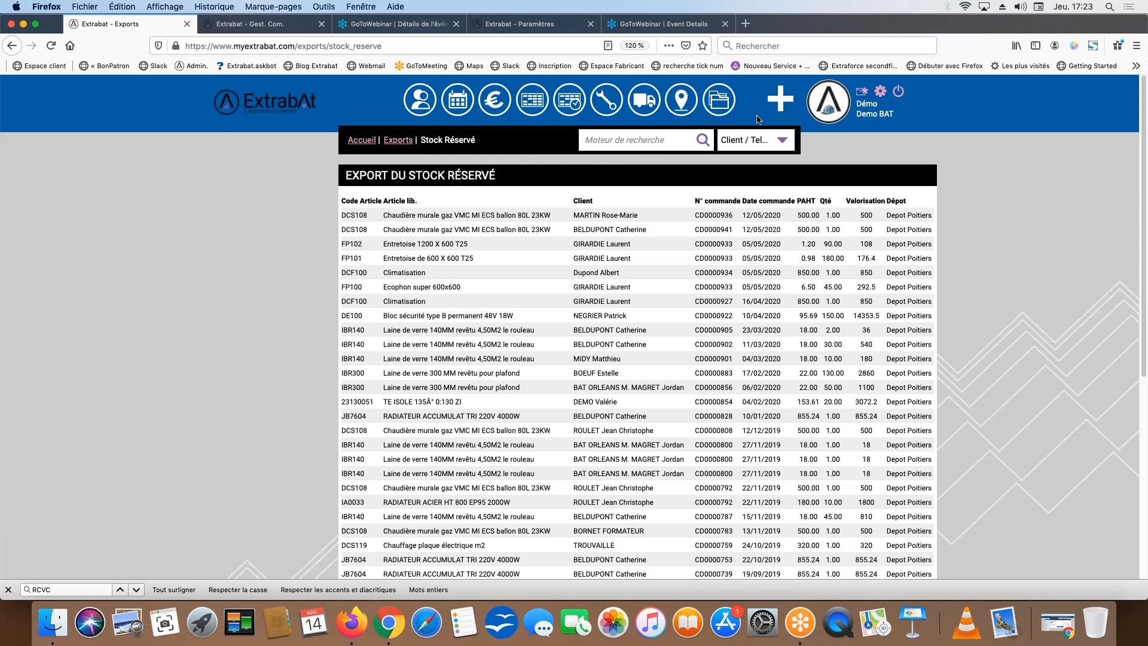
Open the Stock export form from the Gestion du stock exports
{"action": "left_click", "coordinate": [789, 100]}
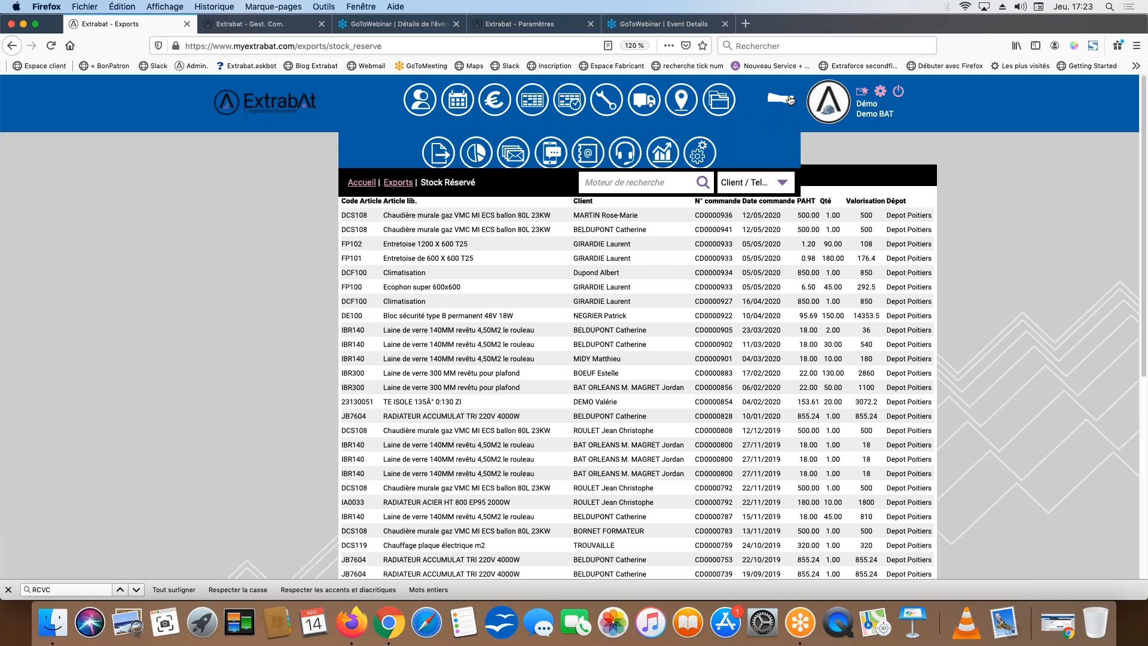
{"action": "left_click", "coordinate": [442, 161]}
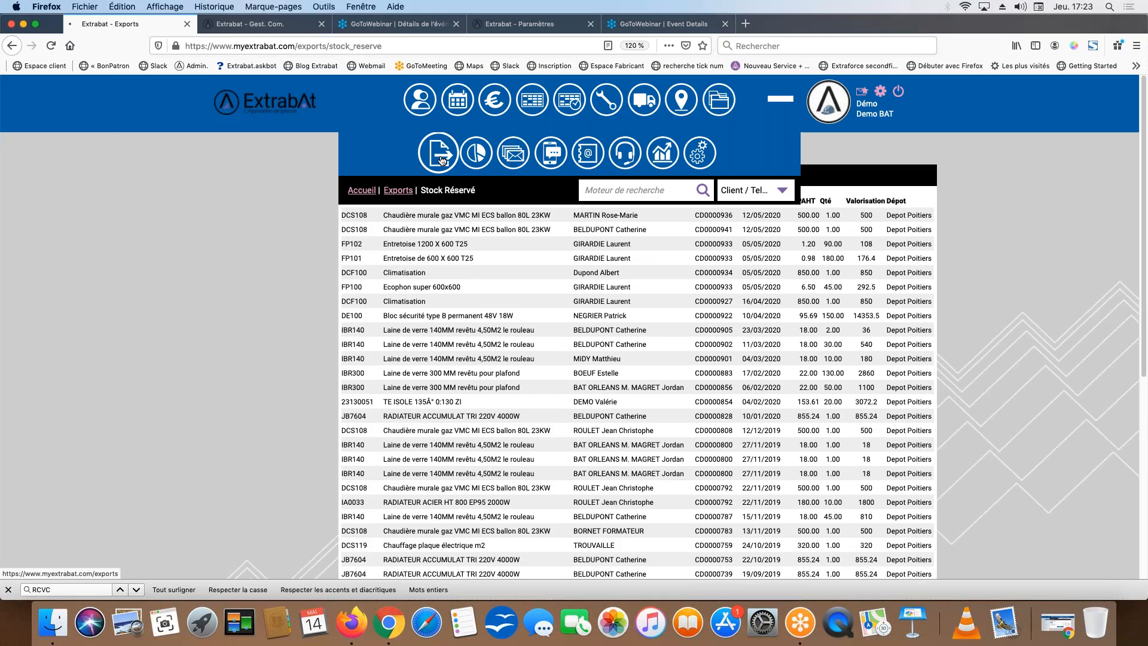
{"action": "left_click_drag", "start_coordinate": [678, 207], "coordinate": [737, 212]}
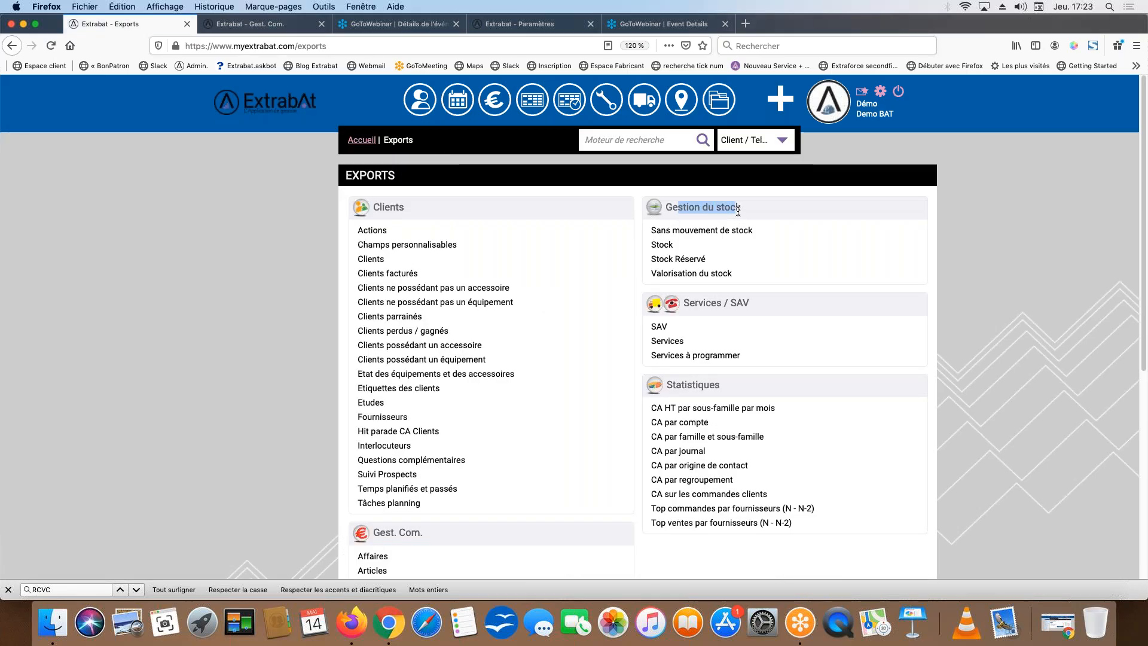
{"action": "left_click", "coordinate": [660, 245]}
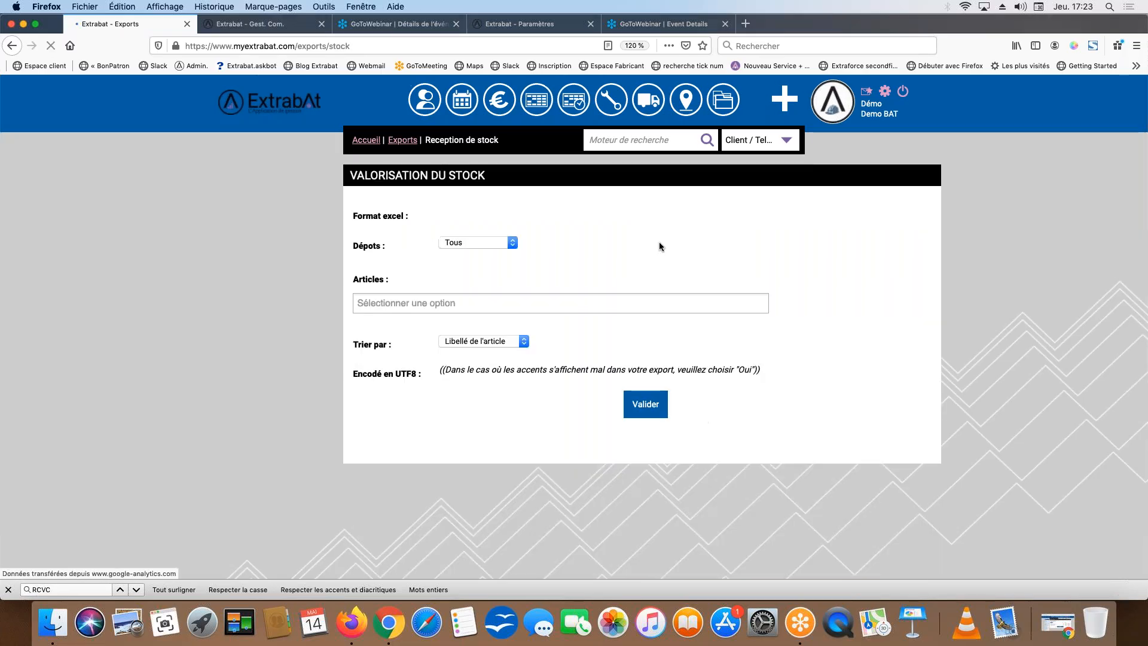
Run the stock valuation on screen for Depot Poitiers
{"action": "double_click", "coordinate": [394, 217]}
{"action": "left_click", "coordinate": [462, 243]}
{"action": "left_click", "coordinate": [462, 245]}
{"action": "left_click", "coordinate": [463, 243]}
{"action": "left_click", "coordinate": [464, 245]}
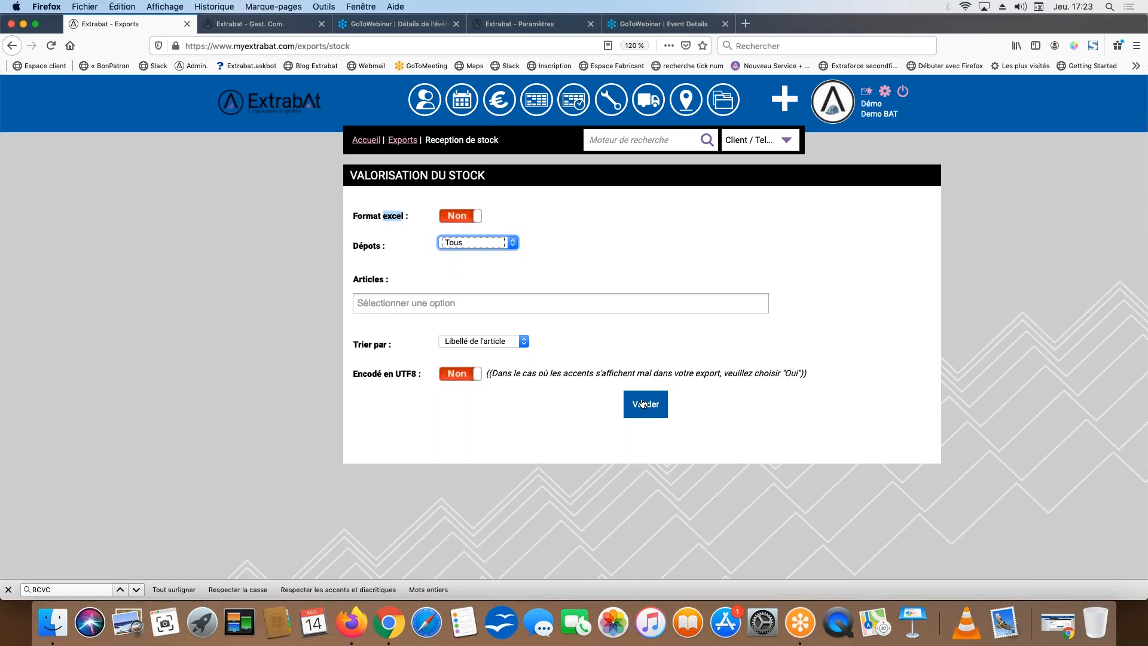
{"action": "left_click", "coordinate": [497, 240]}
{"action": "left_click", "coordinate": [495, 245]}
{"action": "left_click", "coordinate": [494, 250]}
{"action": "left_click", "coordinate": [497, 254]}
{"action": "left_click", "coordinate": [635, 403]}
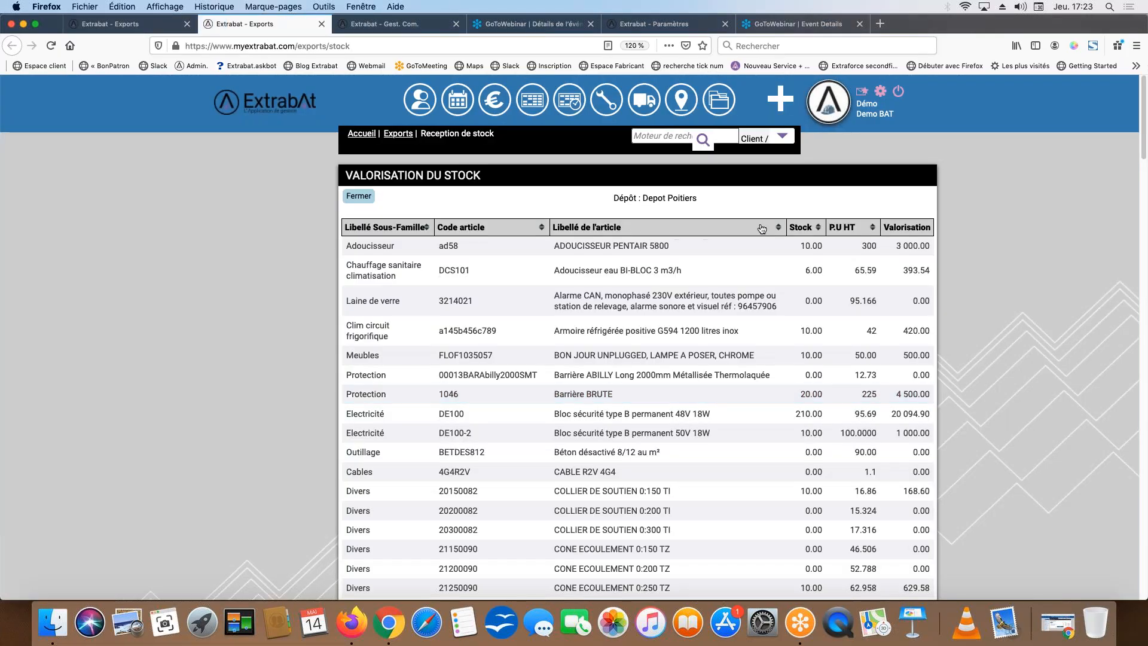
Sort the valuation table by Stock quantity in descending order
{"action": "left_click", "coordinate": [821, 232]}
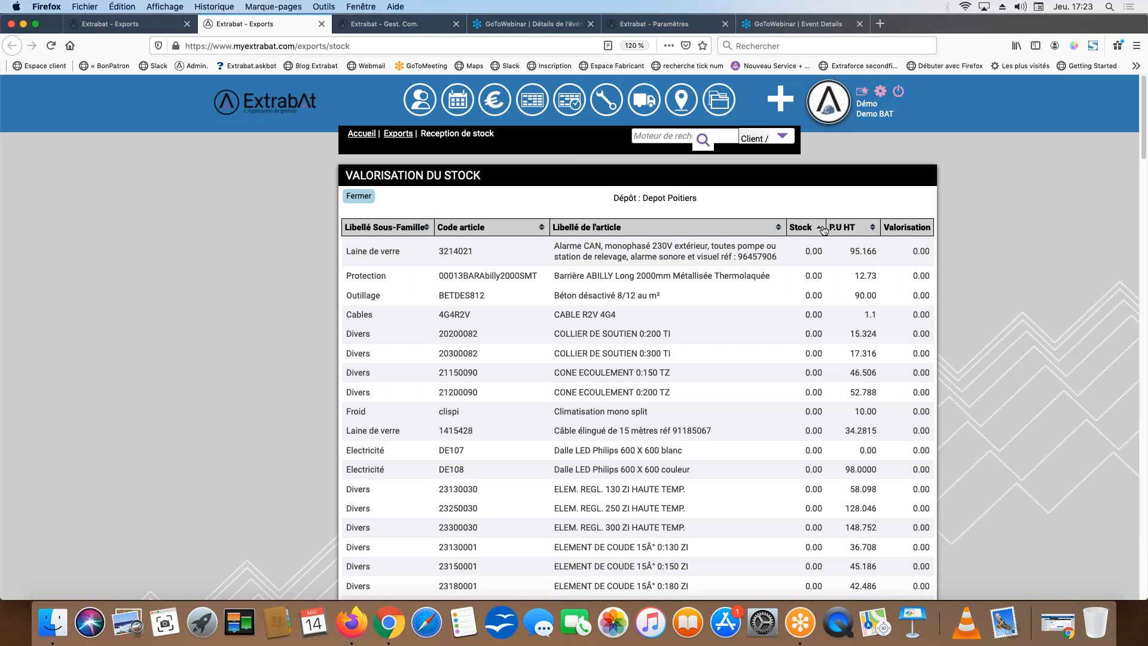
{"action": "left_click", "coordinate": [823, 230]}
{"action": "left_click", "coordinate": [824, 230]}
{"action": "left_click", "coordinate": [819, 227]}
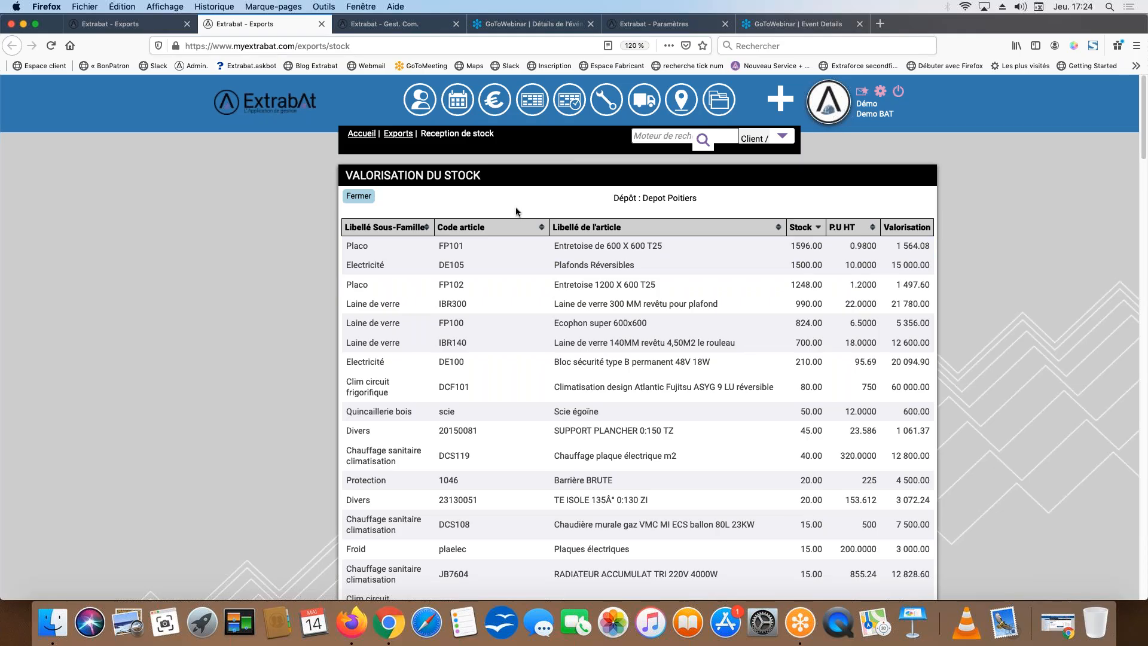
Open the list of supplier documents in Gestion commerciale and filter the supplier orders to FMP
{"action": "left_click", "coordinate": [495, 99]}
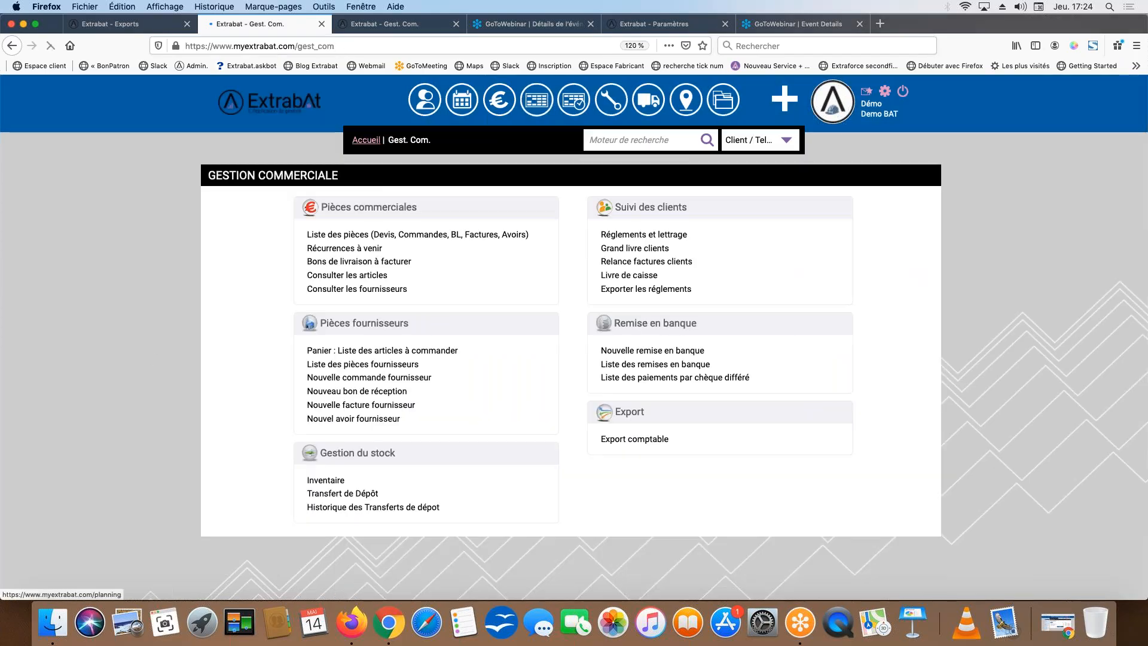
{"action": "left_click_drag", "start_coordinate": [328, 326], "coordinate": [419, 331]}
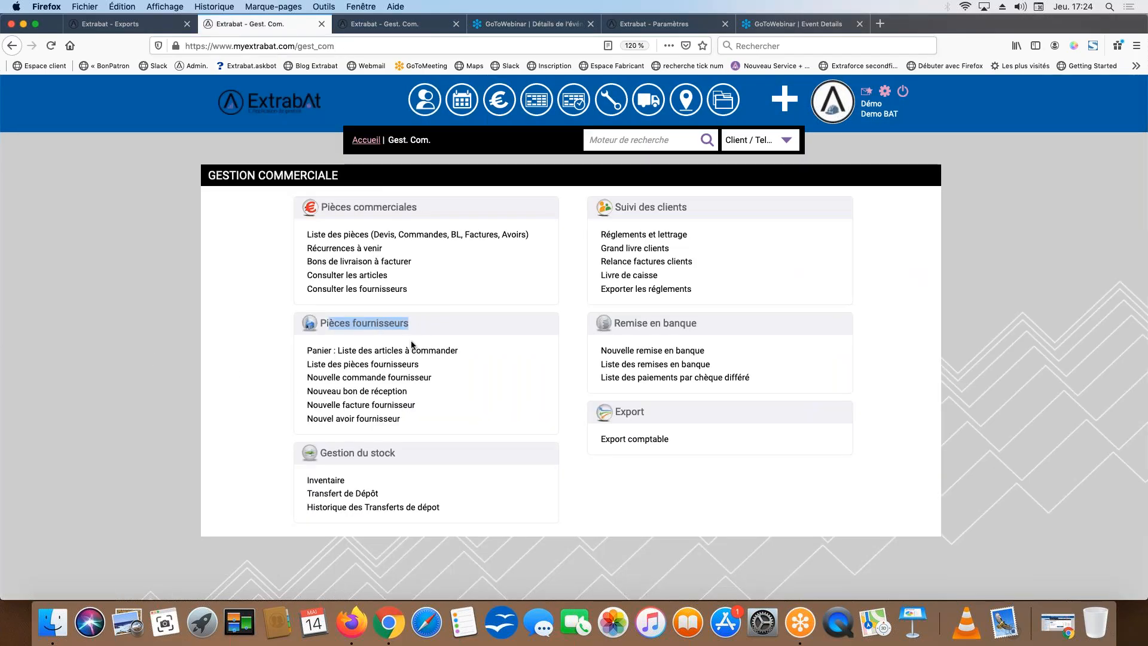
{"action": "left_click", "coordinate": [351, 366]}
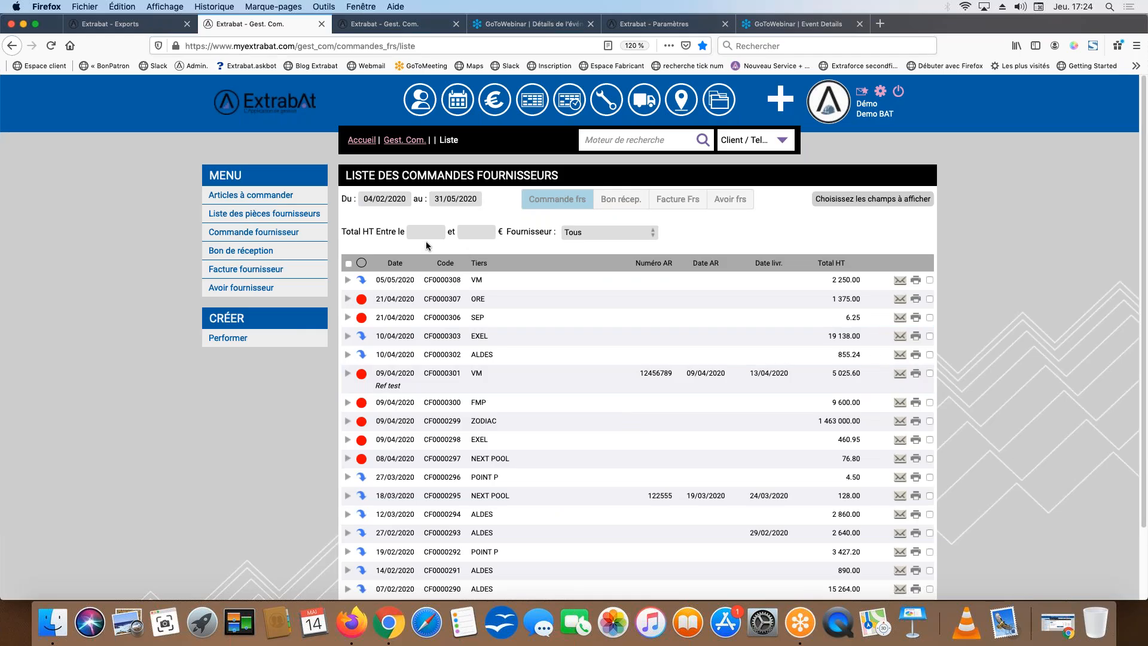
{"action": "left_click", "coordinate": [578, 235]}
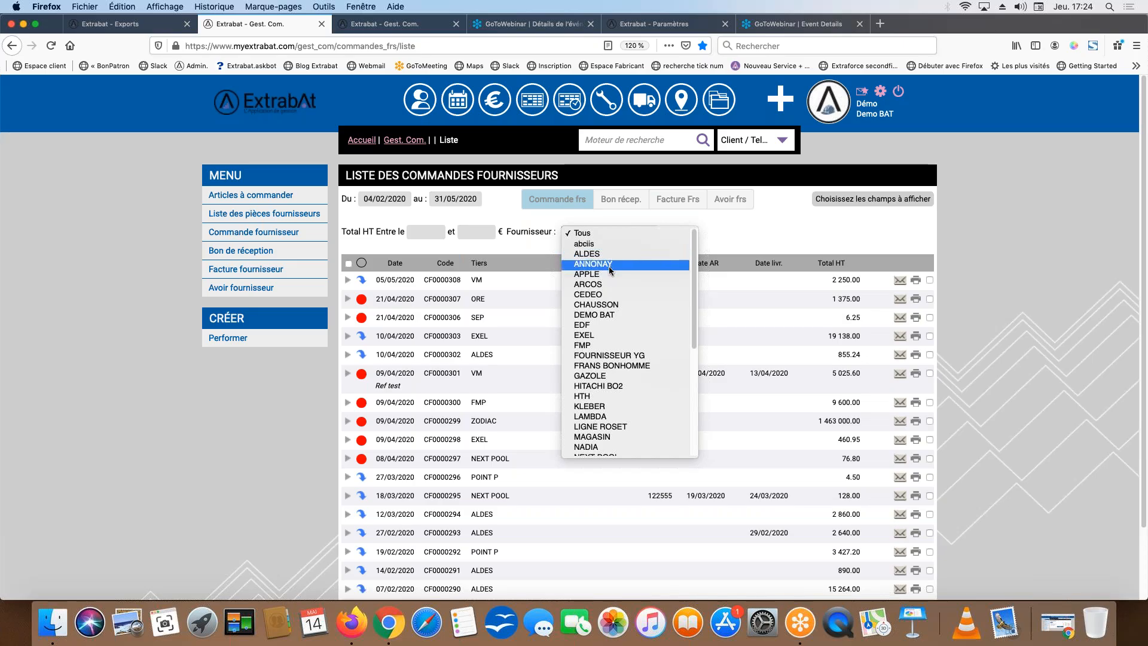
{"action": "left_click", "coordinate": [614, 315]}
{"action": "left_click", "coordinate": [601, 231]}
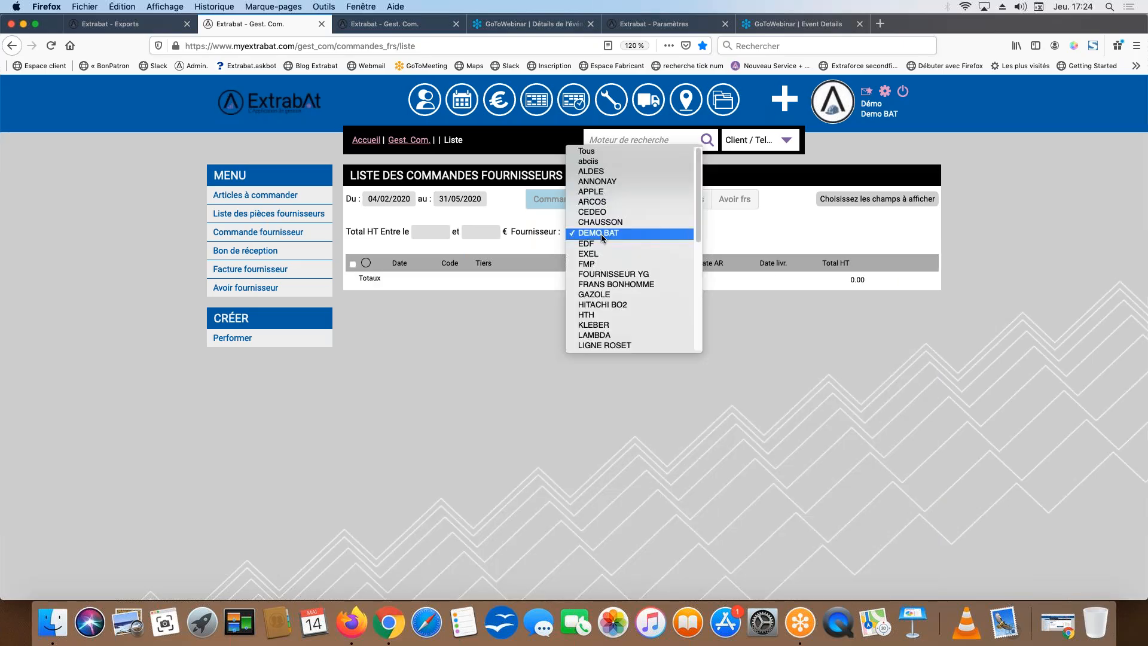
{"action": "left_click", "coordinate": [605, 264]}
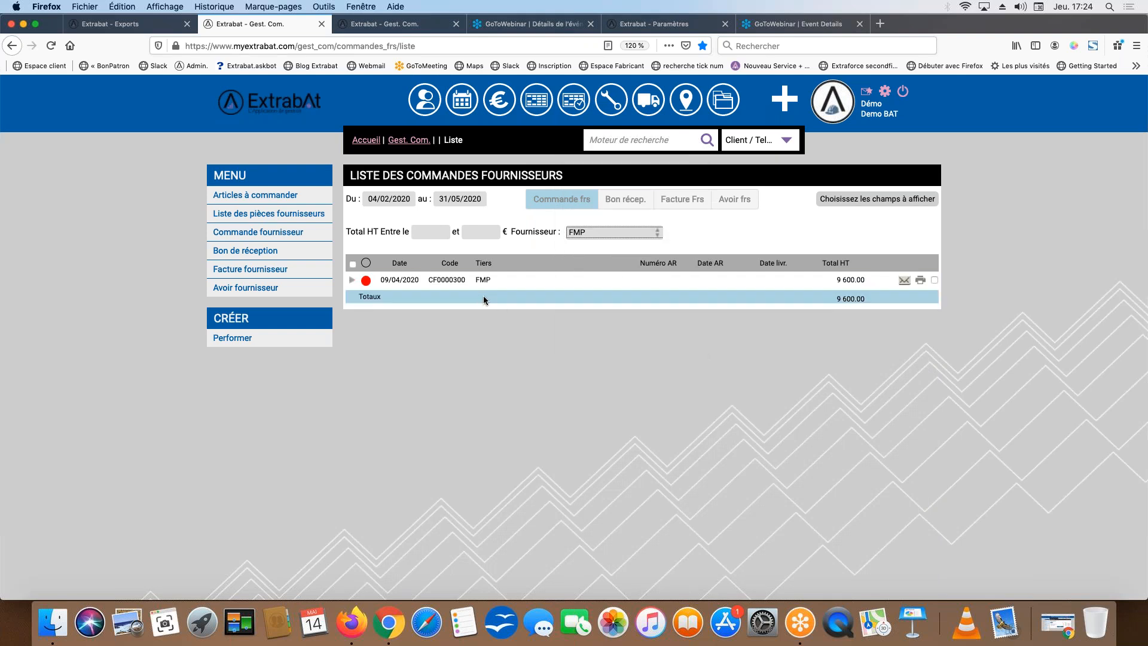
Transform the selected FMP supplier order into a Bon de réception and validate it
{"action": "left_click", "coordinate": [933, 280]}
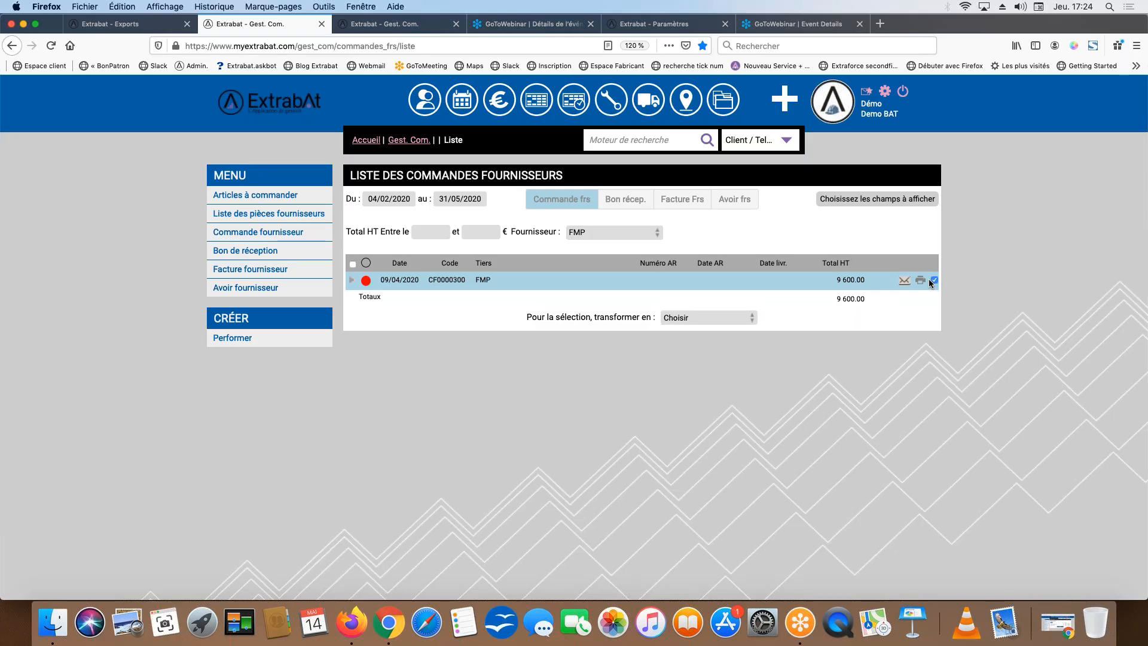
{"action": "left_click", "coordinate": [702, 318]}
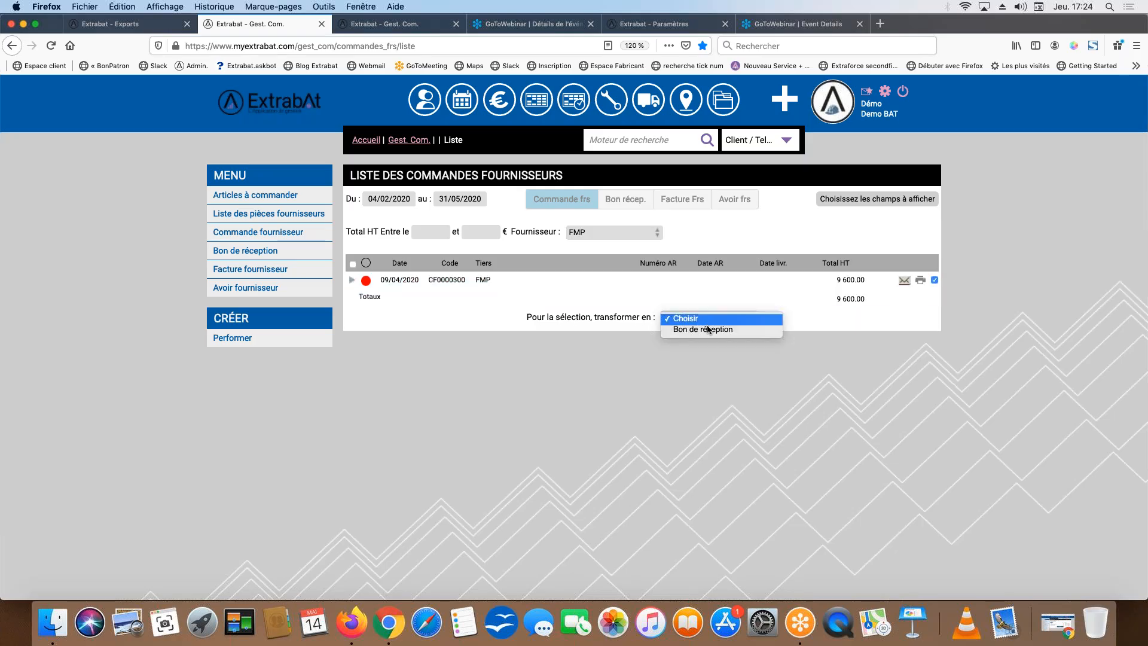
{"action": "left_click", "coordinate": [708, 328]}
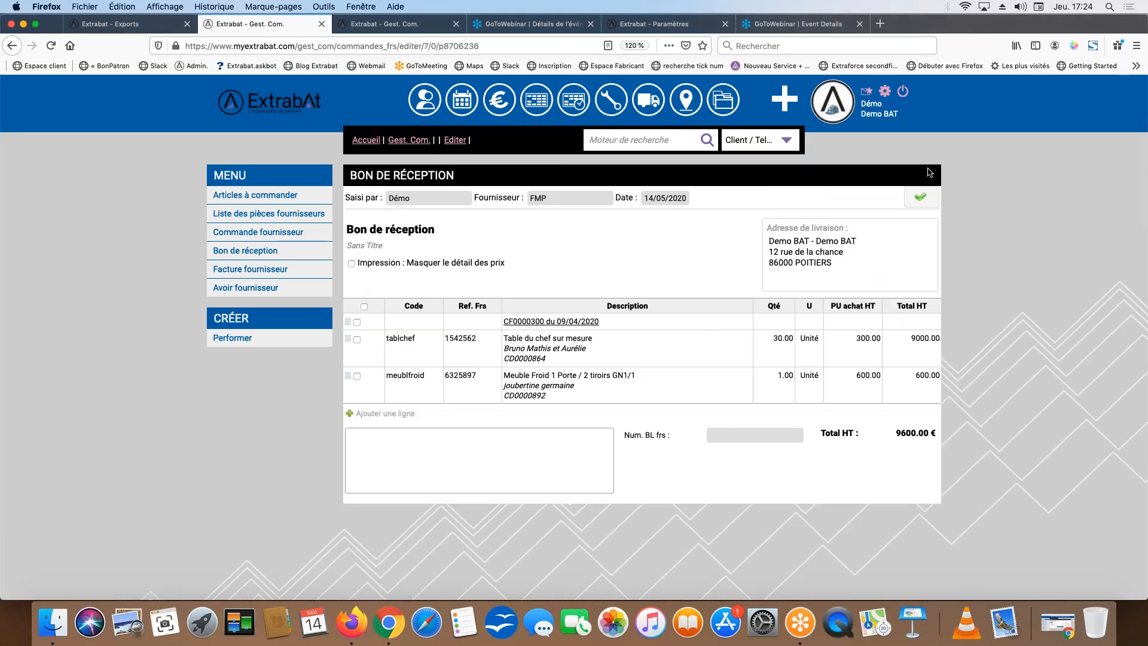
{"action": "left_click", "coordinate": [922, 199]}
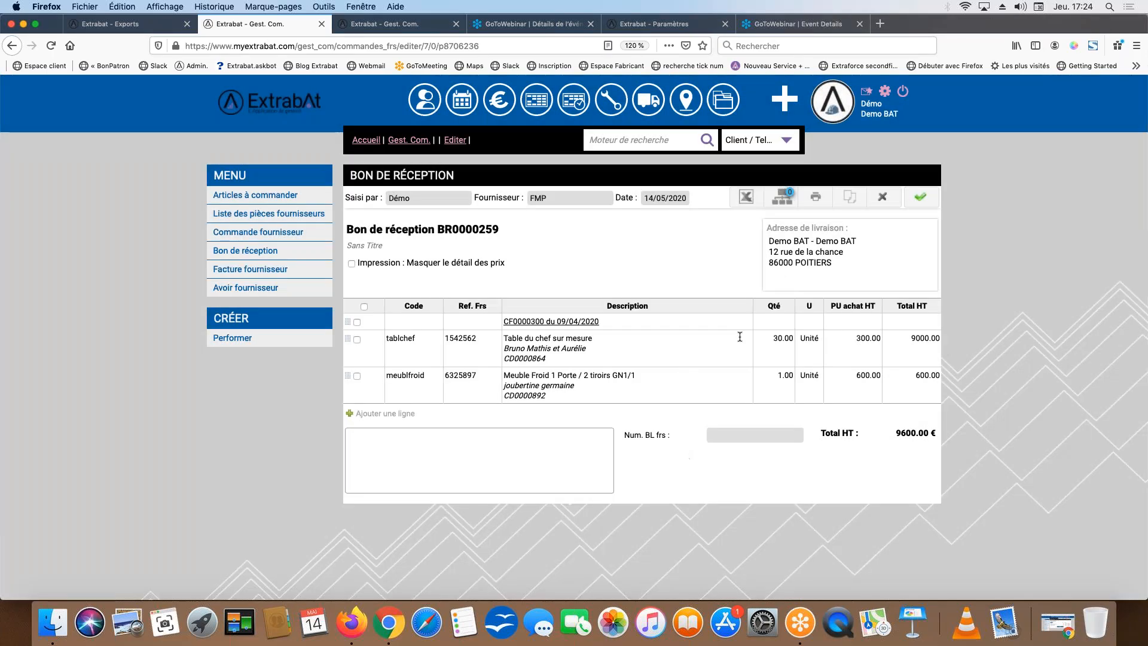
Choose Dépot Angouleme as the delivery address of the reception note, then close the document
{"action": "left_click", "coordinate": [849, 259]}
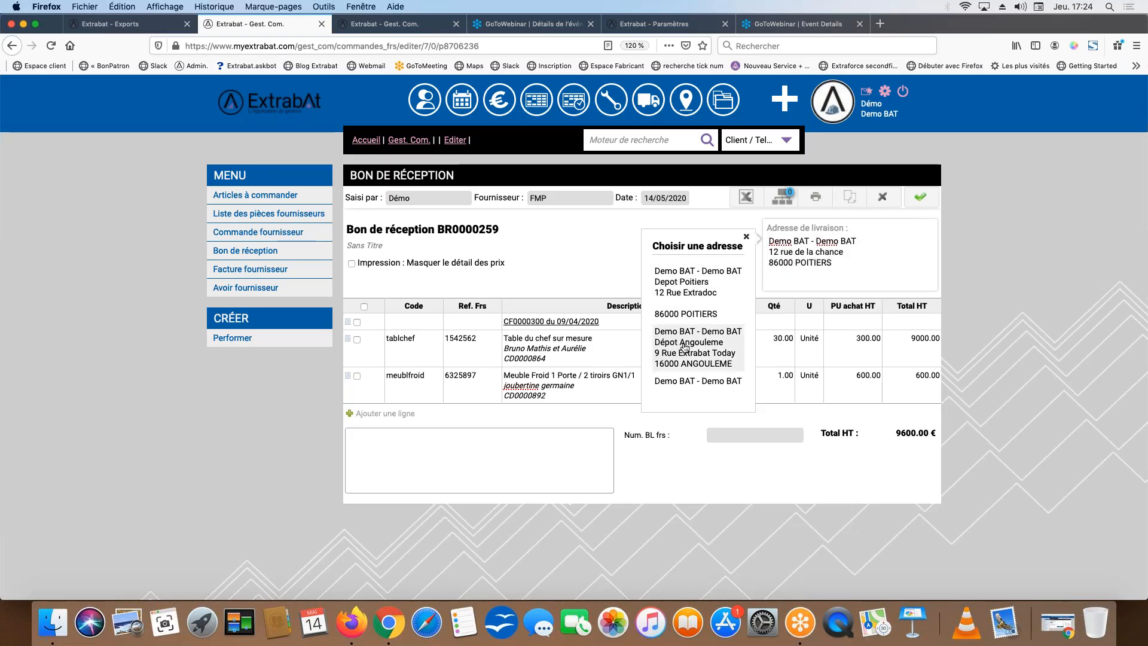
{"action": "left_click", "coordinate": [704, 347]}
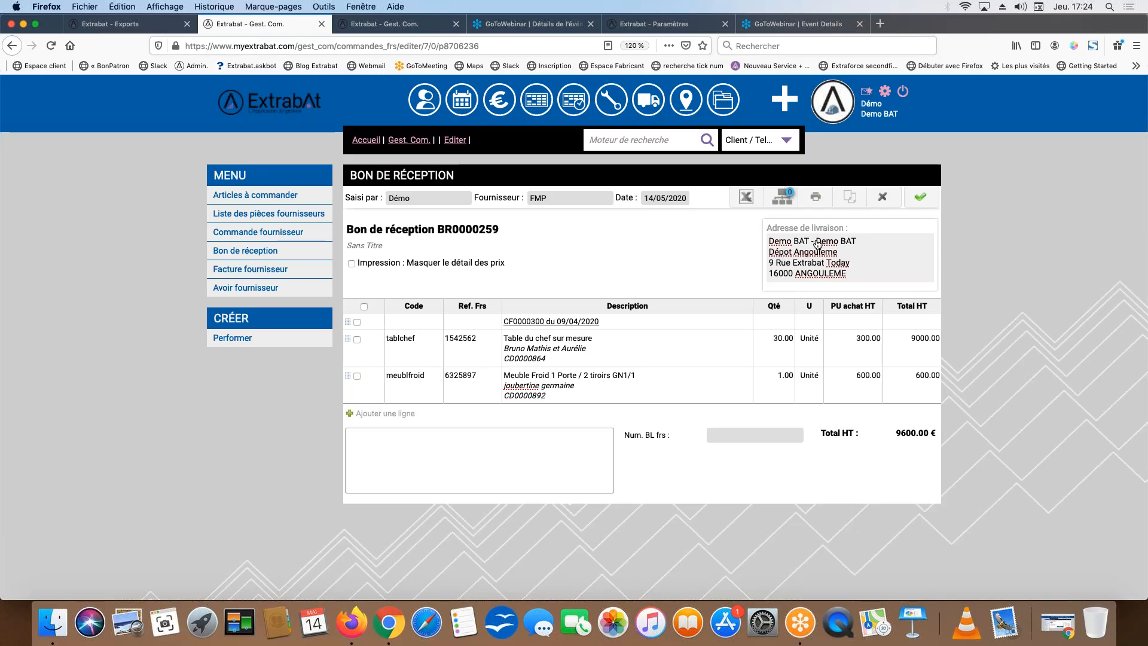
{"action": "left_click", "coordinate": [321, 25]}
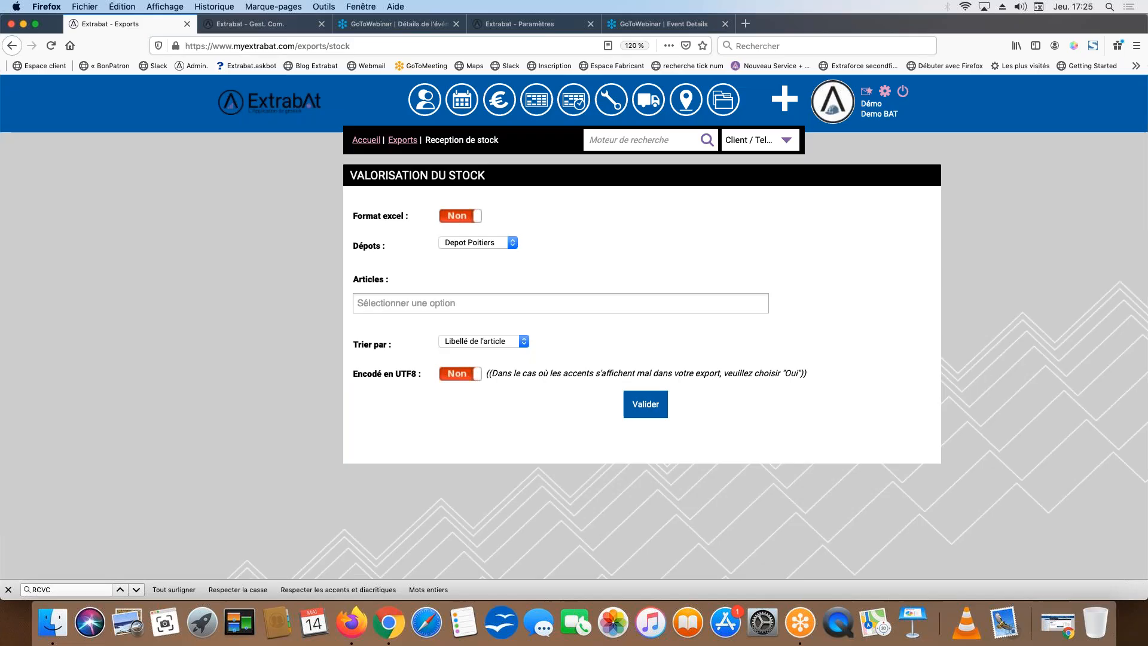
Open the form for adding a new inventory under Gestion commerciale
{"action": "left_click", "coordinate": [490, 103]}
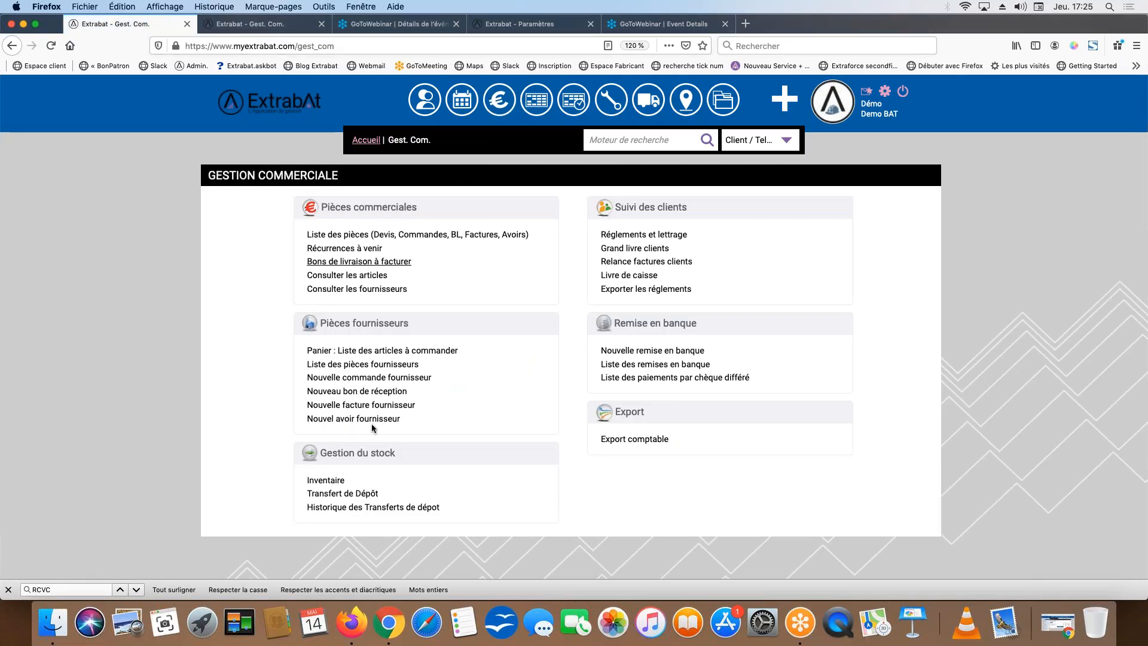
{"action": "left_click", "coordinate": [330, 480]}
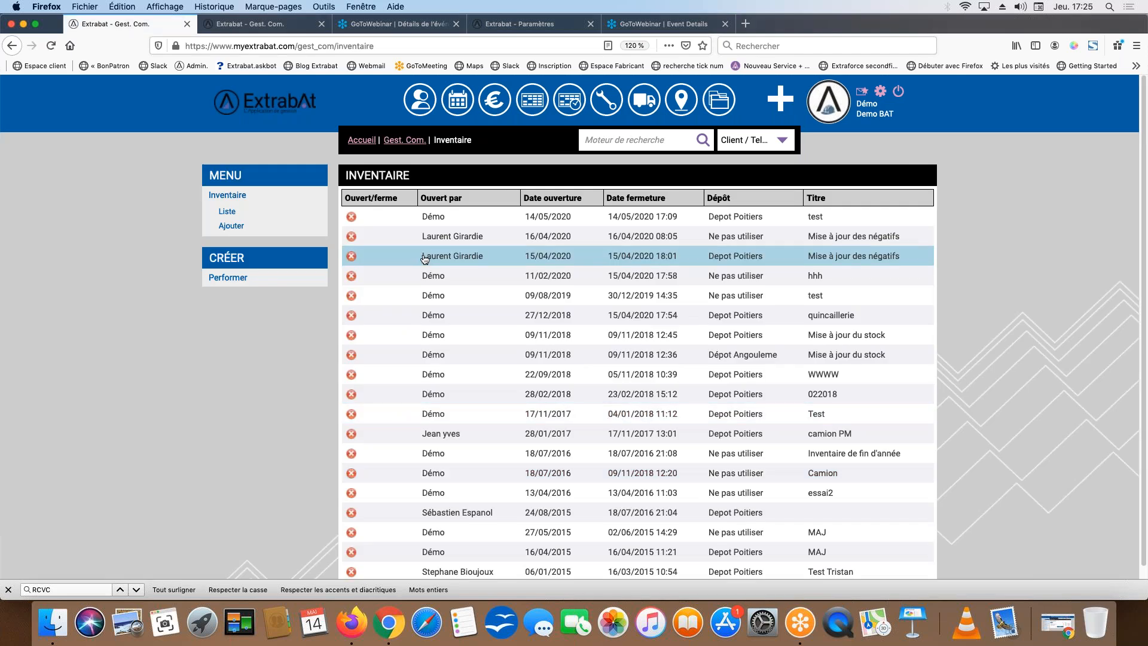
{"action": "left_click", "coordinate": [231, 230]}
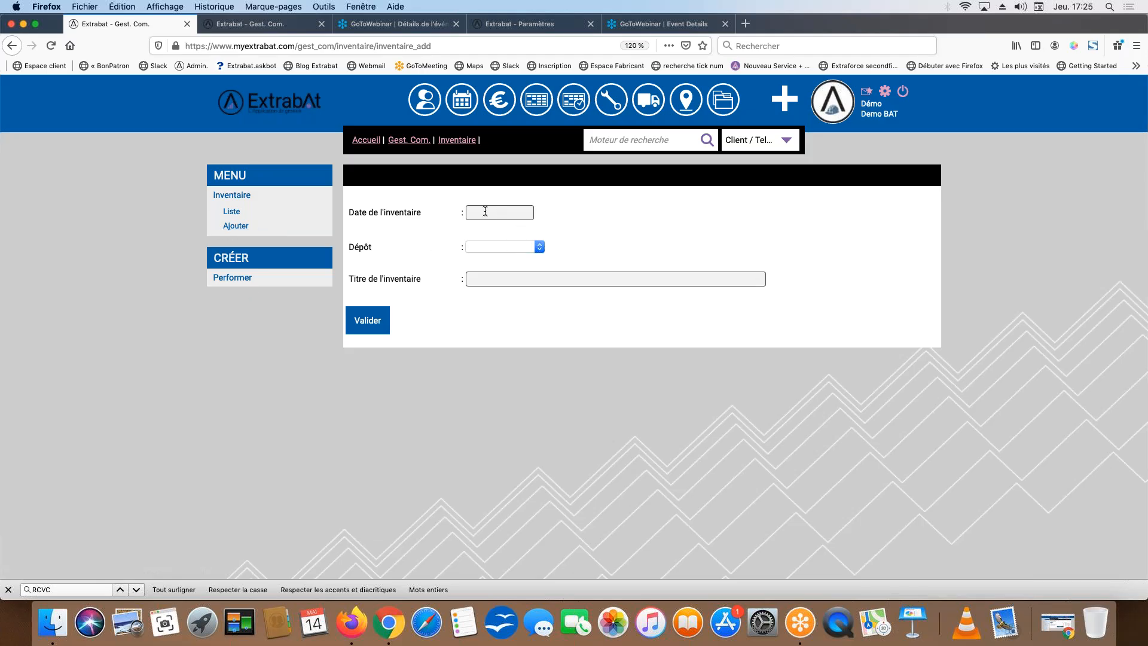
Create an inventory dated 14/05/2020 for Depot Poitiers with the title "inventaire mise a jour negatif"
{"action": "left_click", "coordinate": [484, 210]}
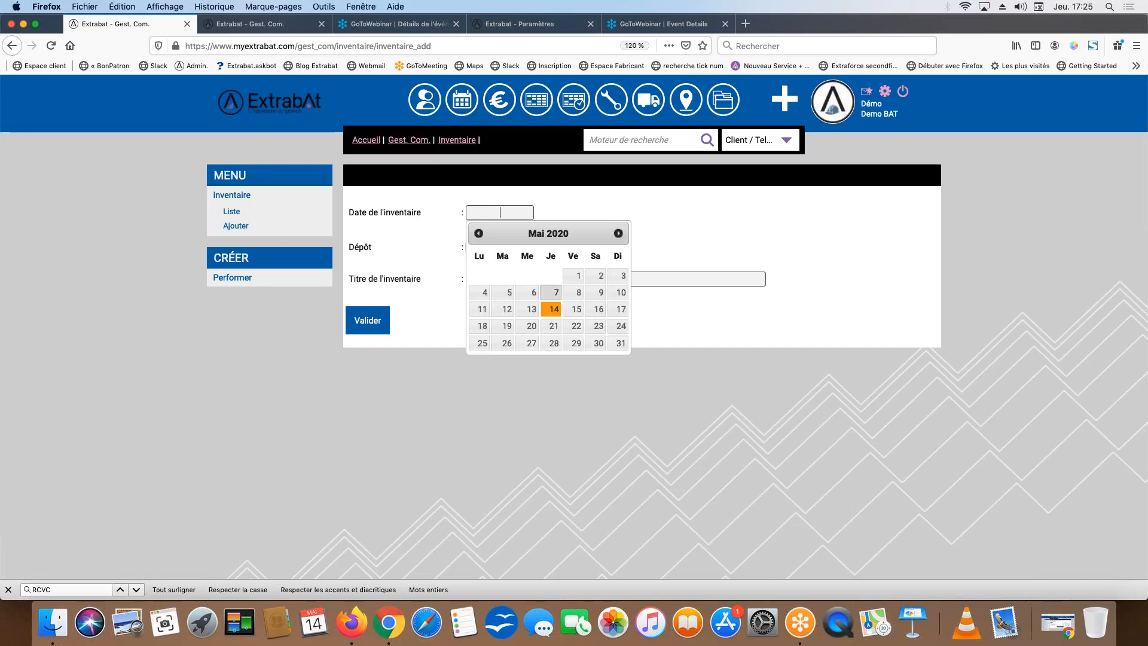
{"action": "left_click", "coordinate": [551, 309]}
{"action": "left_click", "coordinate": [501, 246]}
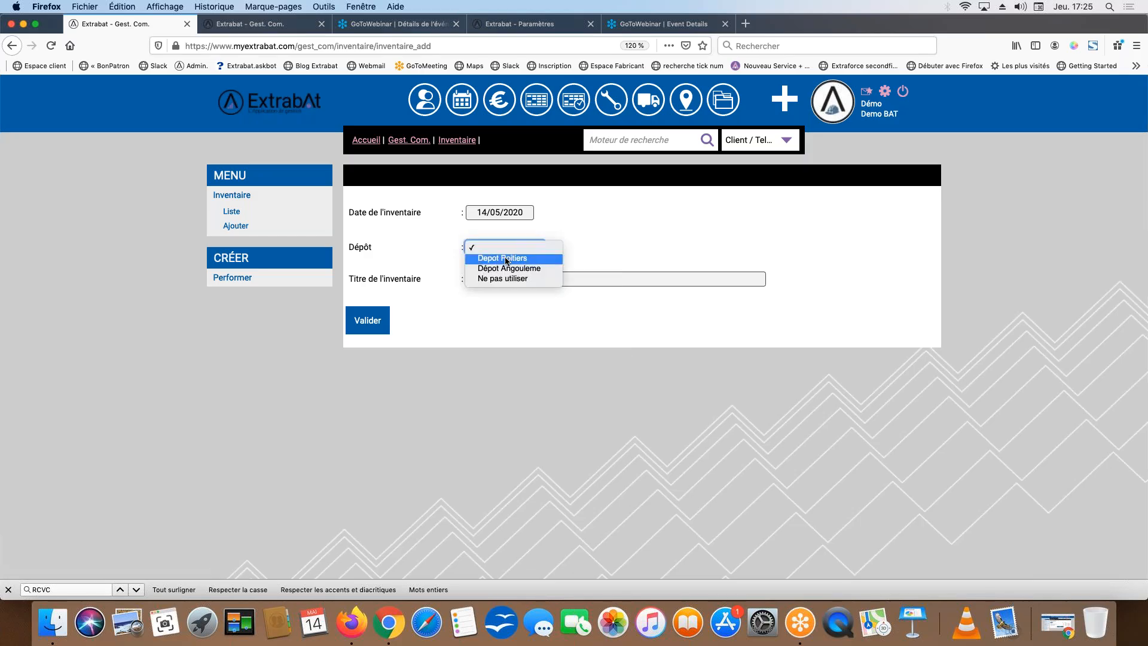
{"action": "left_click", "coordinate": [505, 259]}
{"action": "left_click", "coordinate": [507, 280]}
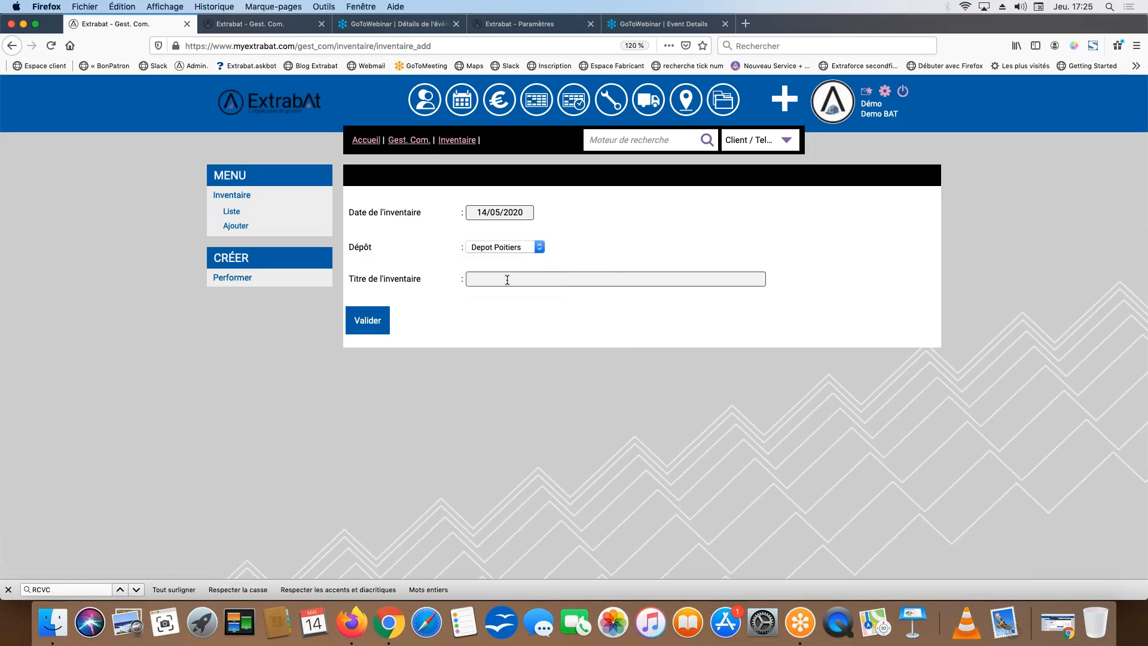
{"action": "type", "text": "inventaire mis"}
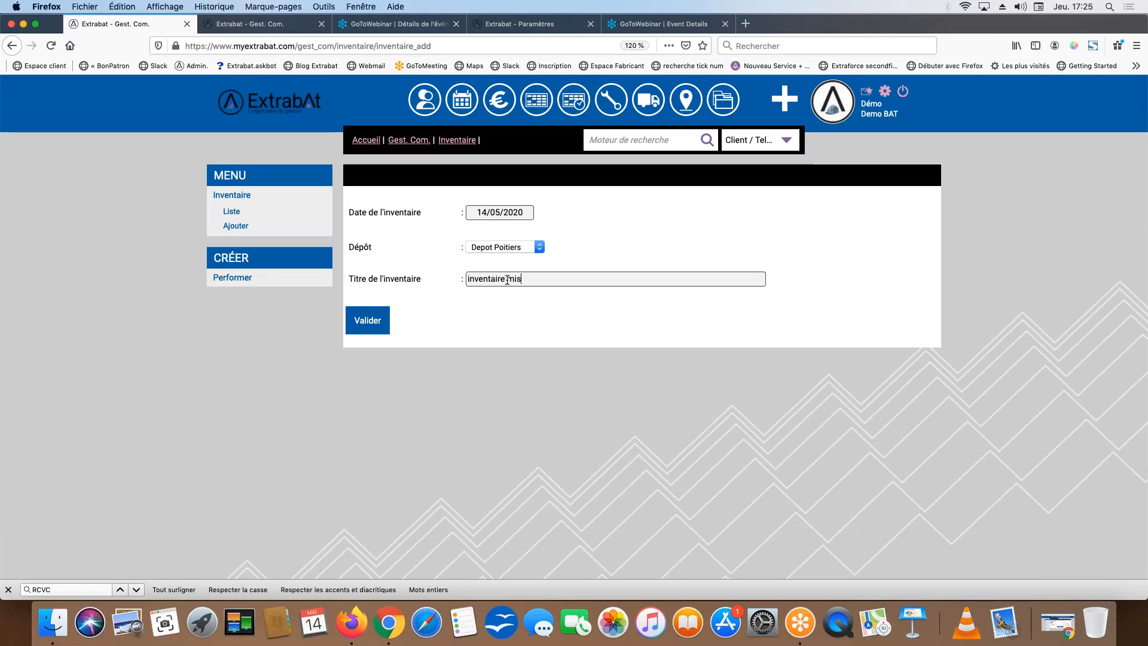
{"action": "type", "text": "e a jour negatif"}
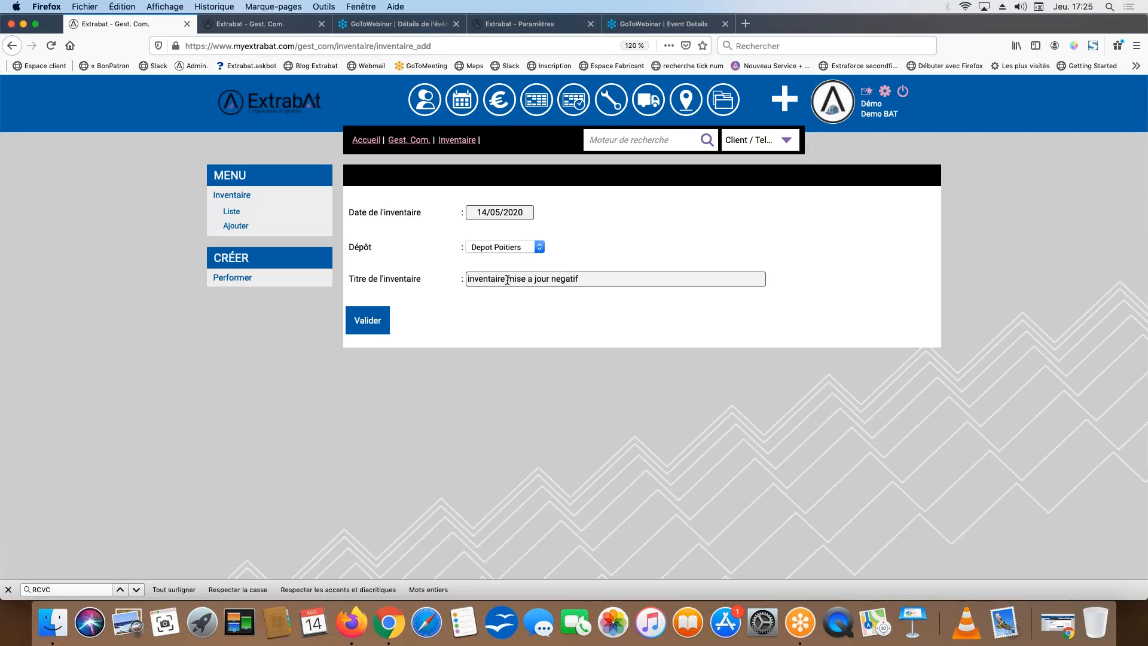
{"action": "left_click", "coordinate": [371, 325]}
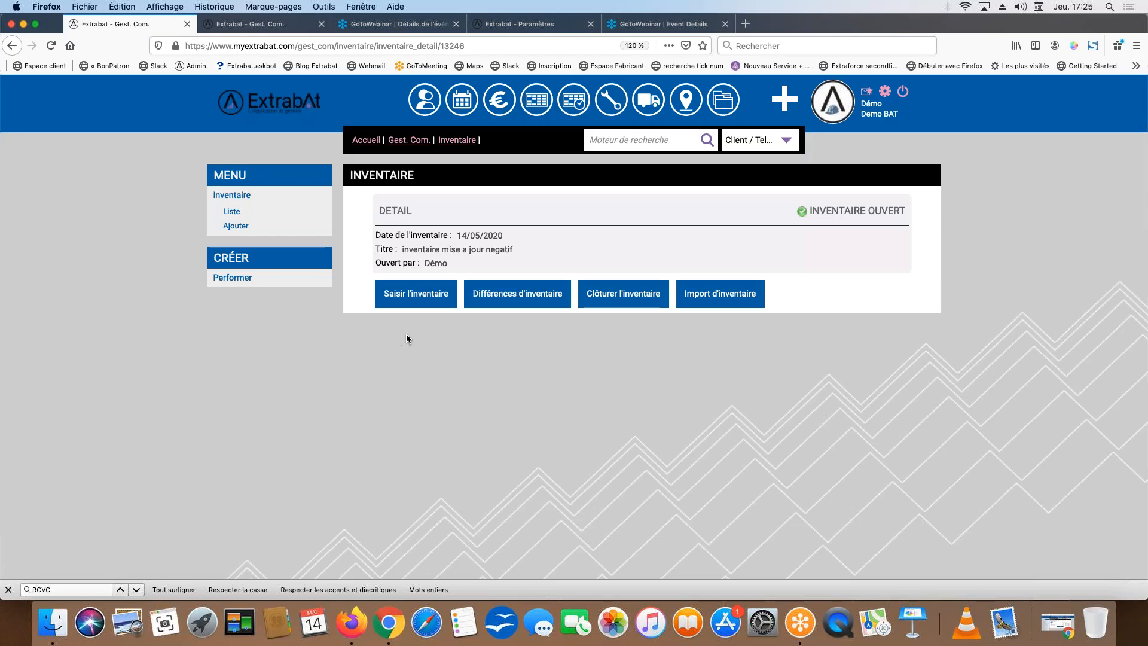
View the entry sheet of "inventaire mise a jour negatif", then return to its detail page and close the inventory
{"action": "left_click", "coordinate": [424, 300]}
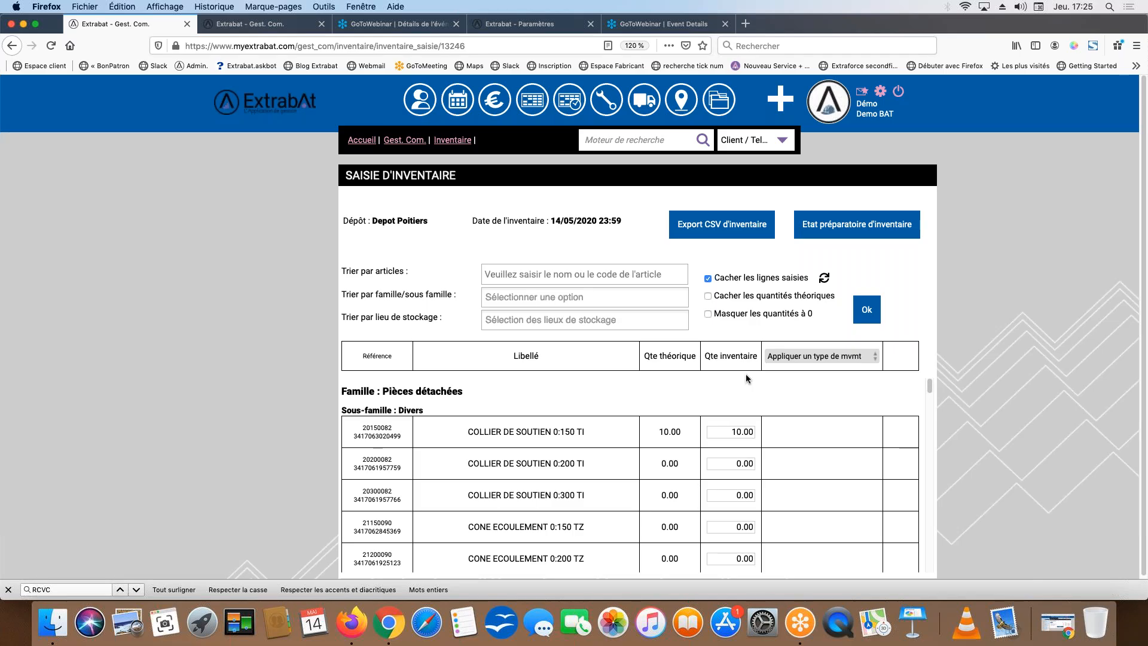
{"action": "scroll", "coordinate": [745, 374], "scroll_direction": "down", "scroll_amount": 1}
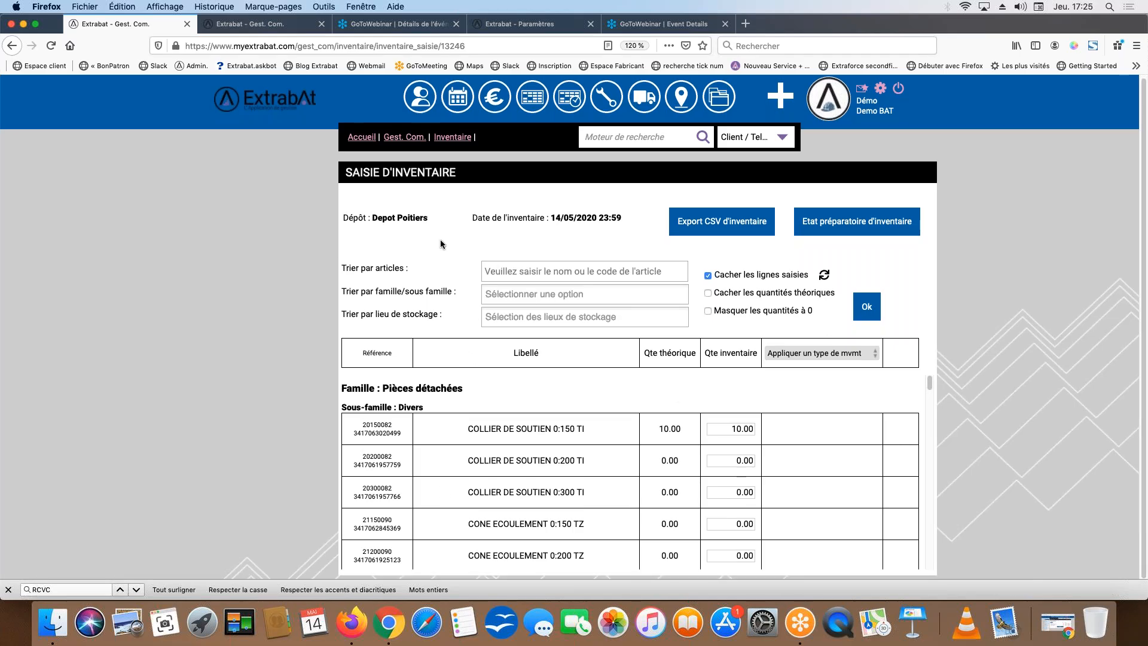
{"action": "left_click", "coordinate": [494, 95]}
{"action": "left_click", "coordinate": [324, 482]}
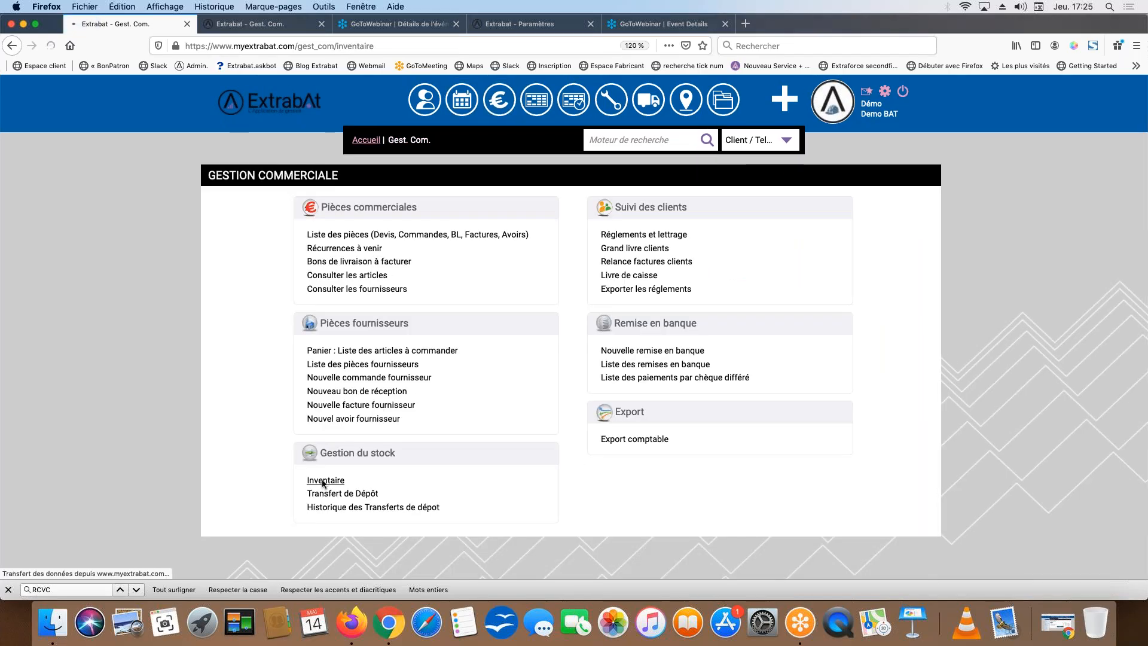
{"action": "left_click", "coordinate": [357, 235]}
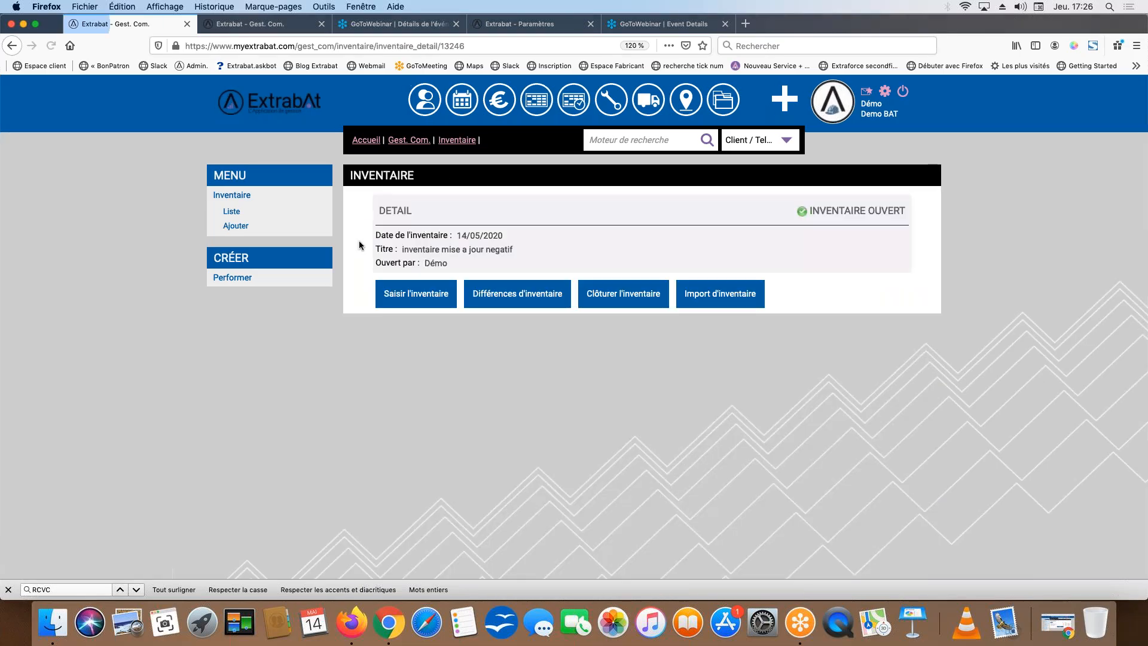
{"action": "left_click", "coordinate": [610, 300]}
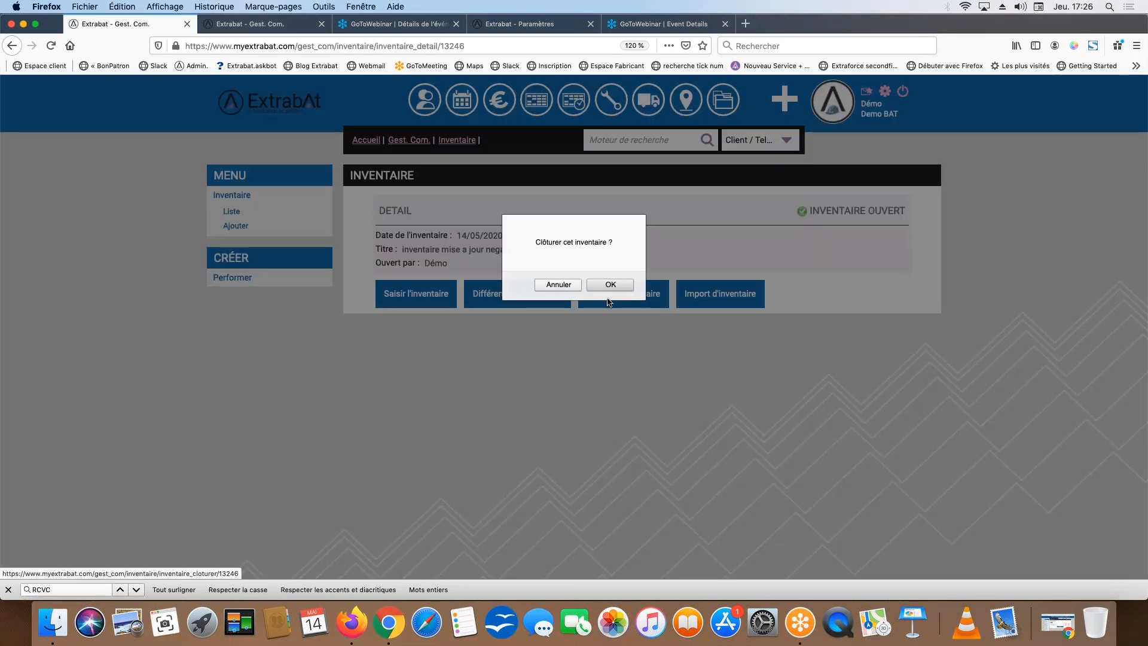
{"action": "left_click", "coordinate": [609, 284]}
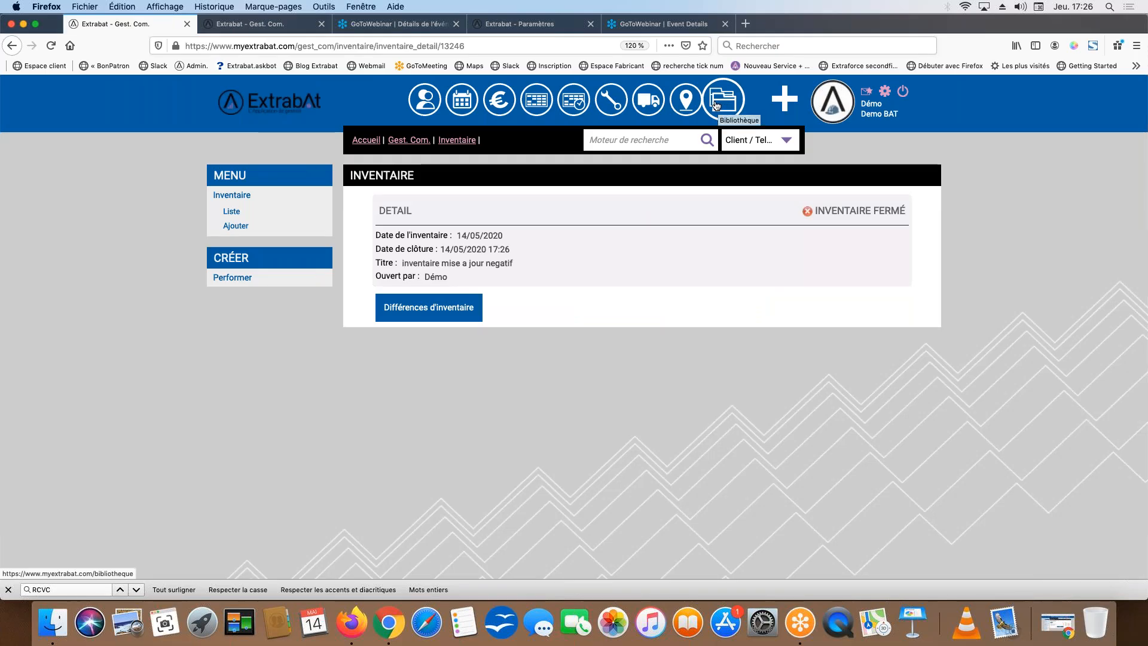
Create another inventory dated 14/05/2020 for Depot Poitiers with the title "inventaire fin d exercice"
{"action": "left_click", "coordinate": [499, 99]}
{"action": "left_click", "coordinate": [333, 482]}
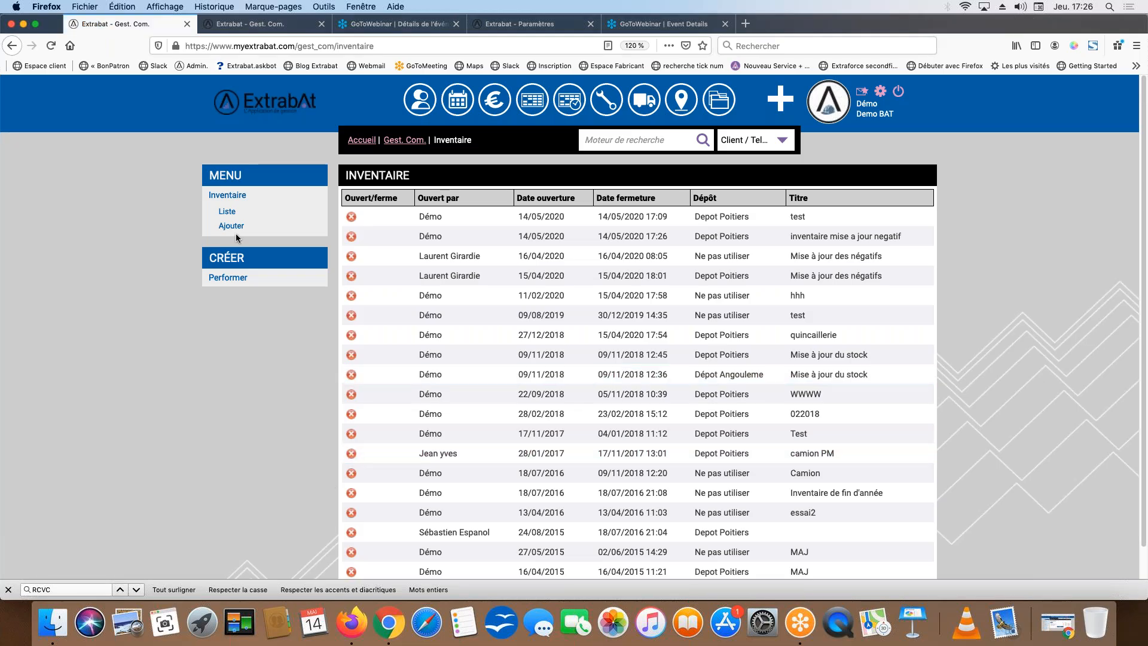
{"action": "left_click", "coordinate": [232, 226]}
{"action": "left_click", "coordinate": [500, 212]}
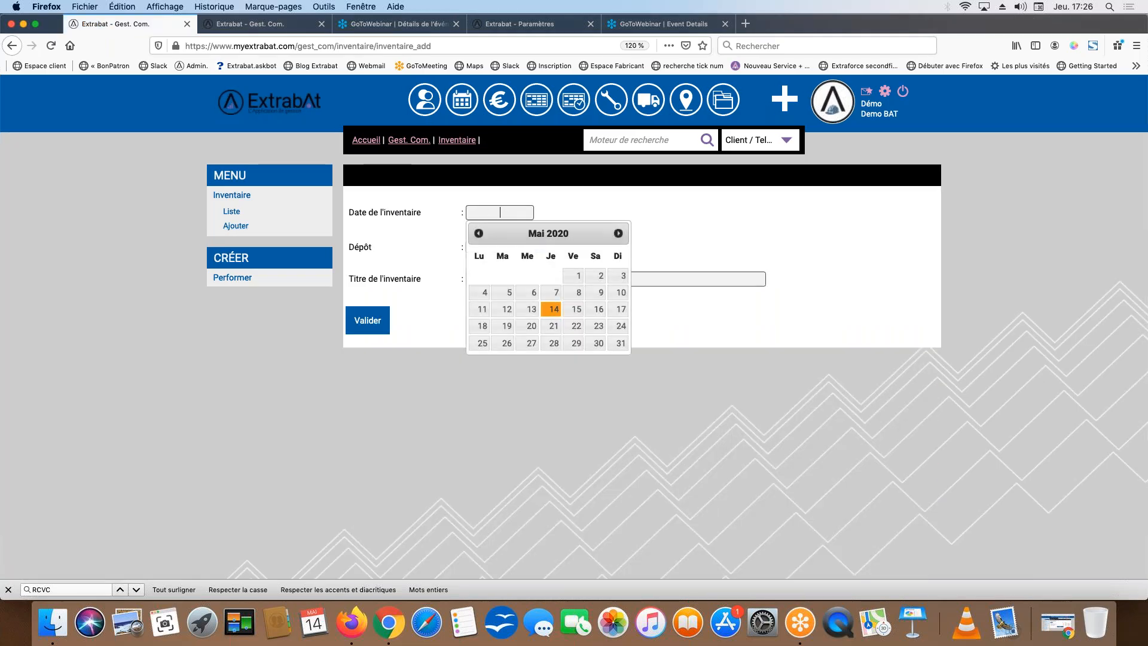
{"action": "left_click", "coordinate": [551, 308]}
{"action": "left_click", "coordinate": [494, 249]}
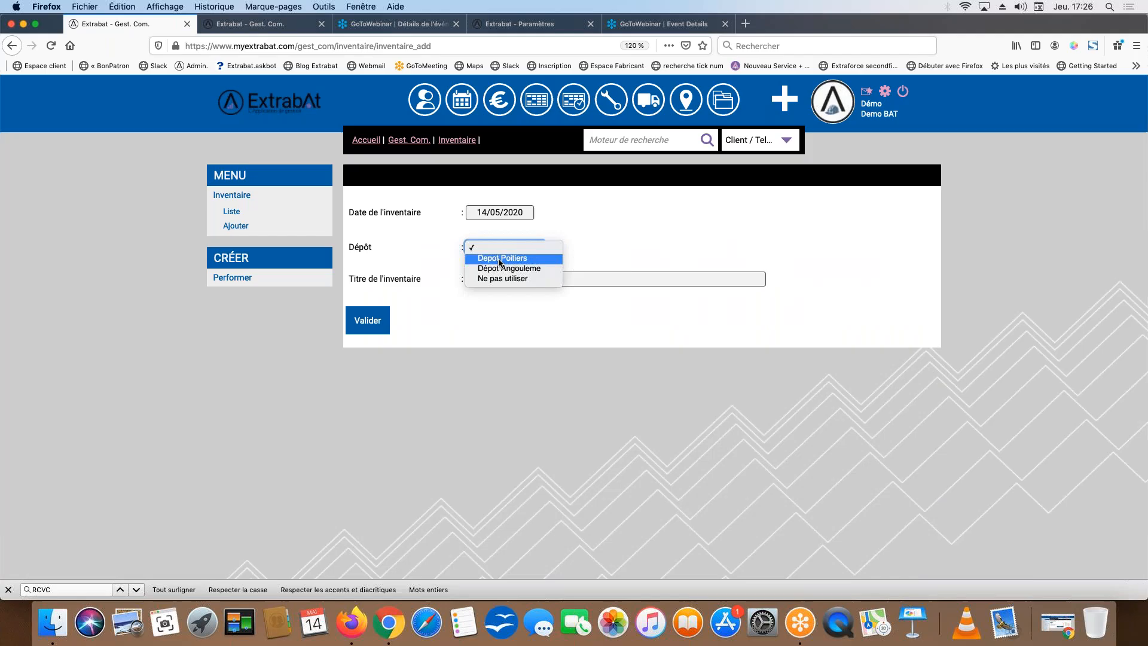
{"action": "left_click", "coordinate": [501, 258]}
{"action": "left_click", "coordinate": [503, 278]}
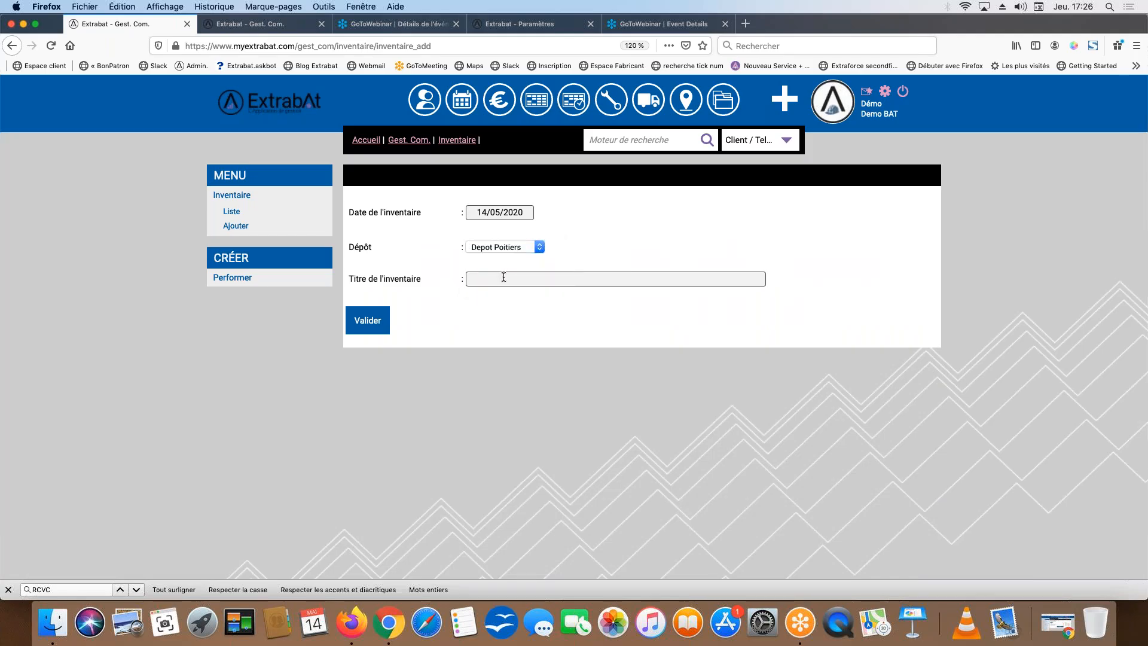
{"action": "type", "text": "inventaire fin d exercice"}
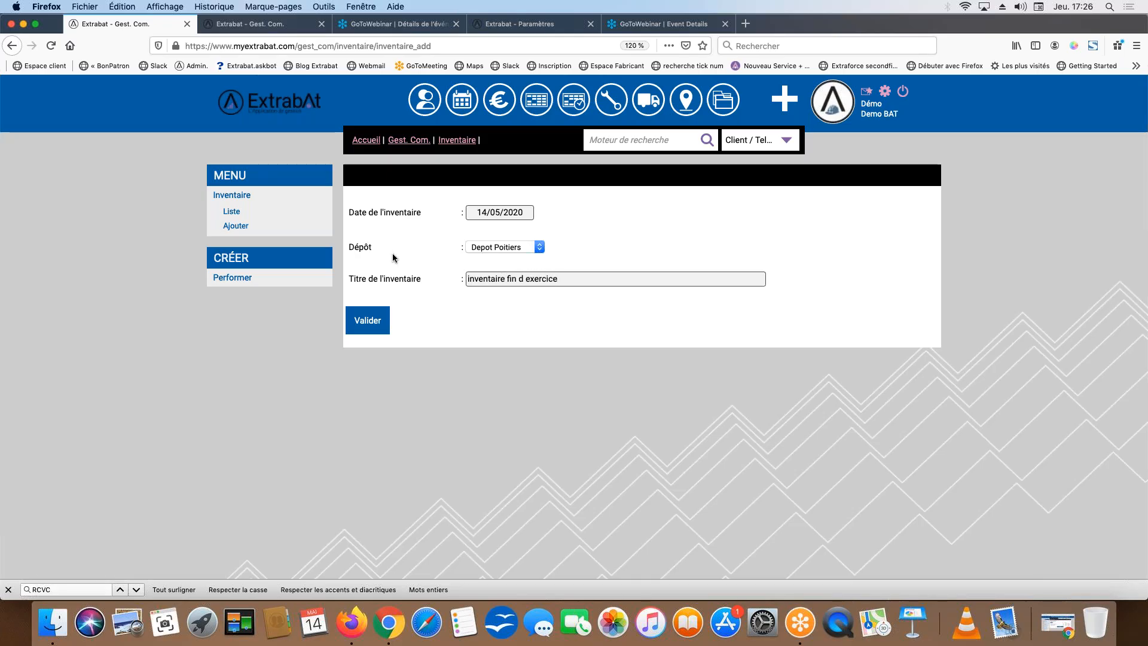
{"action": "left_click", "coordinate": [370, 318]}
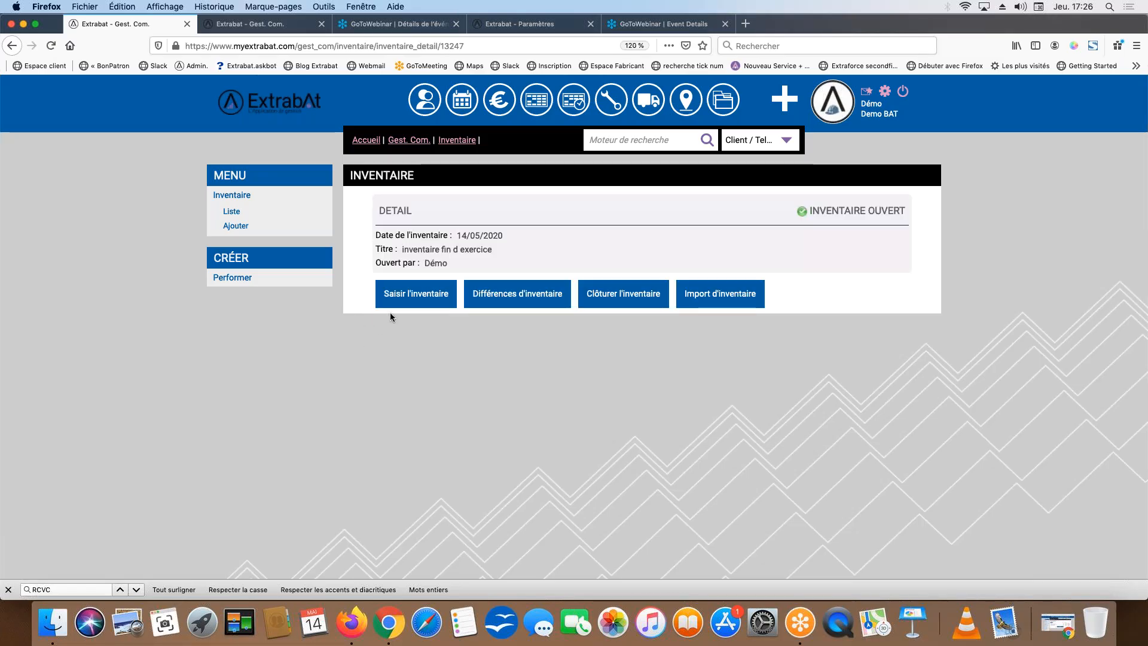
Open the entry sheet of "inventaire fin d exercice" and find the reference RCVC on the page
{"action": "left_click", "coordinate": [401, 295]}
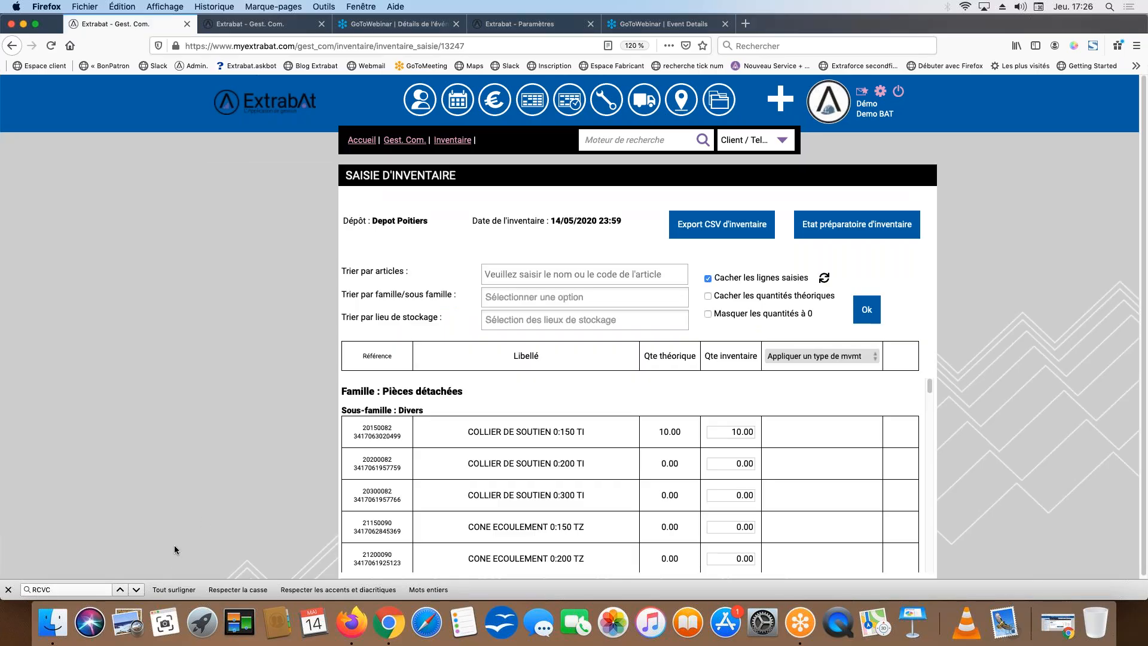
{"action": "key", "text": "super+f"}
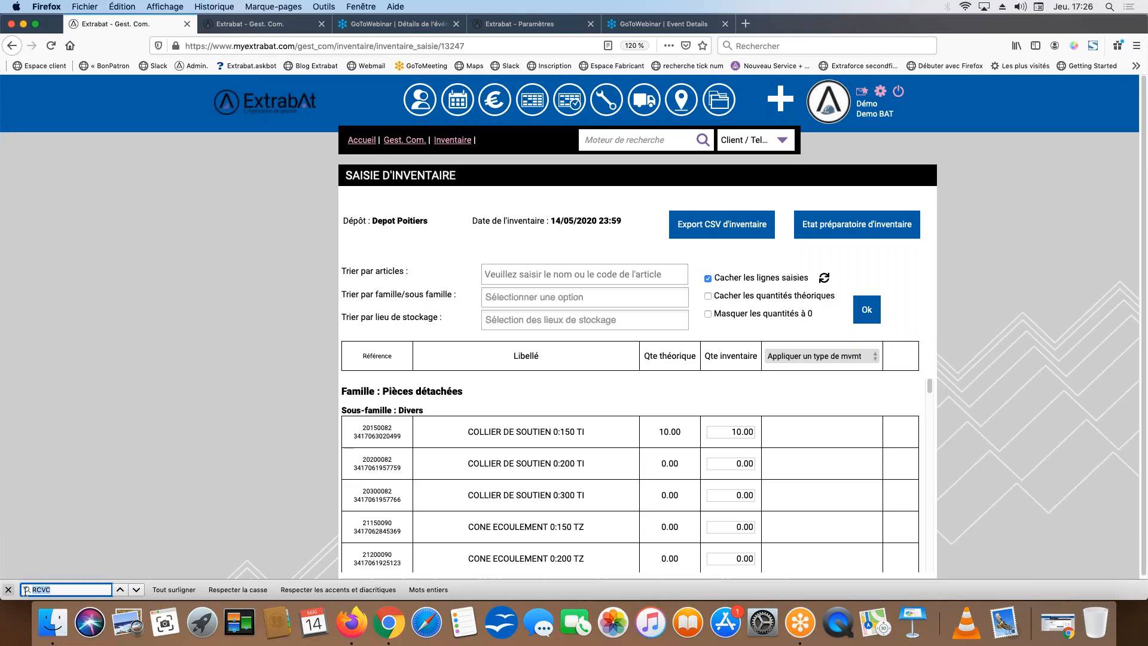
{"action": "left_click", "coordinate": [70, 588]}
{"action": "key", "text": "Return"}
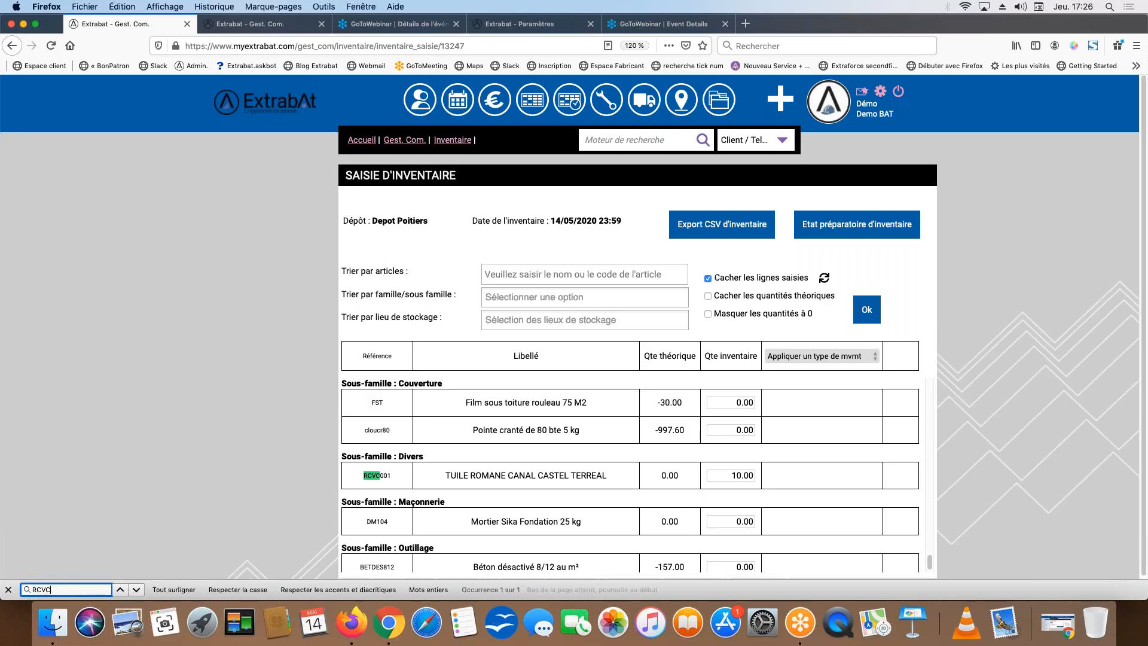
{"action": "left_click_drag", "start_coordinate": [79, 583], "coordinate": [29, 586]}
Look over the family/sub-family filter, then filter the inventory lines by the storage location ray001
{"action": "left_click_drag", "start_coordinate": [377, 294], "coordinate": [461, 304]}
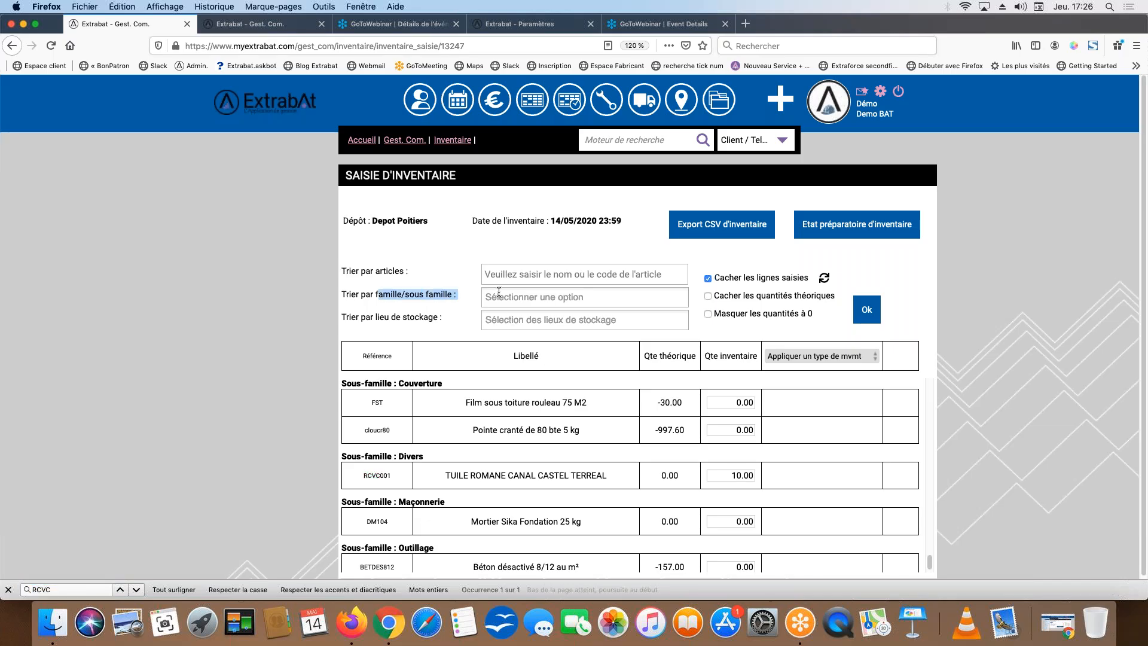
{"action": "left_click", "coordinate": [499, 294]}
{"action": "scroll", "coordinate": [685, 389], "scroll_direction": "down", "scroll_amount": 5}
{"action": "scroll", "coordinate": [685, 388], "scroll_direction": "down", "scroll_amount": 3}
{"action": "scroll", "coordinate": [685, 388], "scroll_direction": "up", "scroll_amount": 10}
{"action": "left_click", "coordinate": [448, 297]}
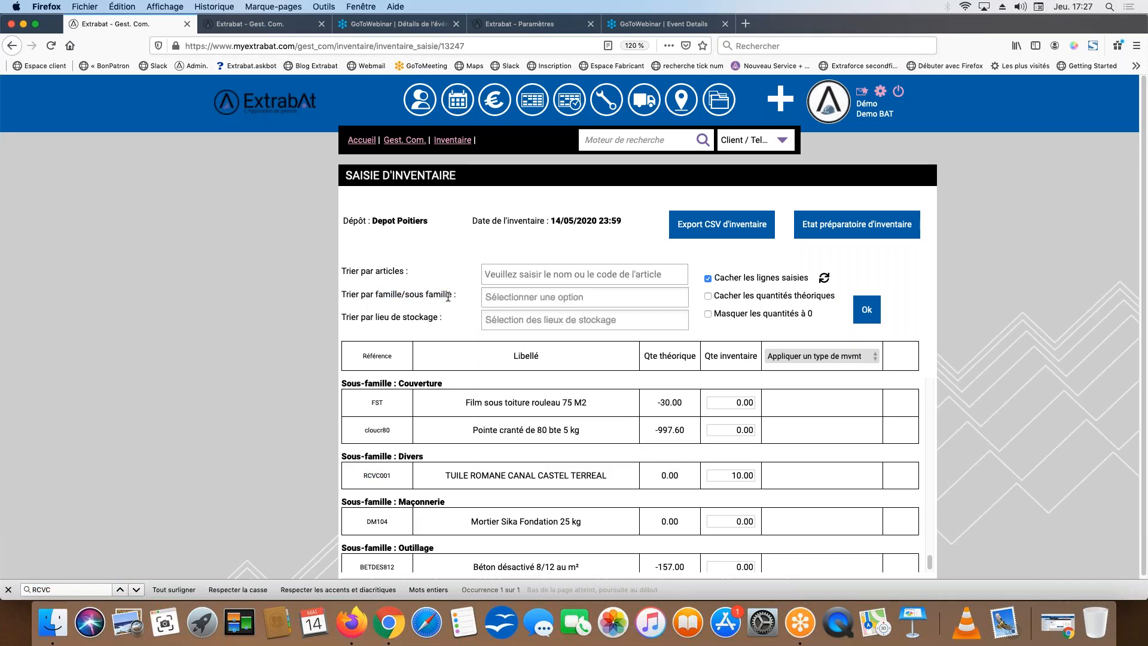
{"action": "left_click", "coordinate": [497, 320]}
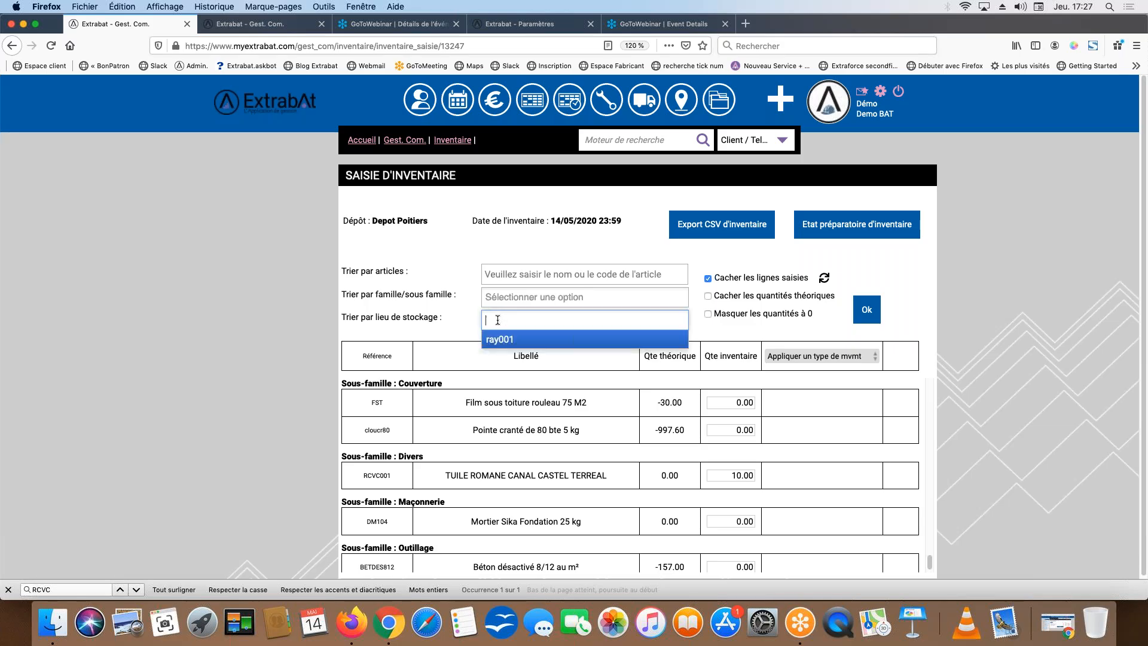
{"action": "left_click", "coordinate": [501, 339]}
{"action": "left_click", "coordinate": [867, 309]}
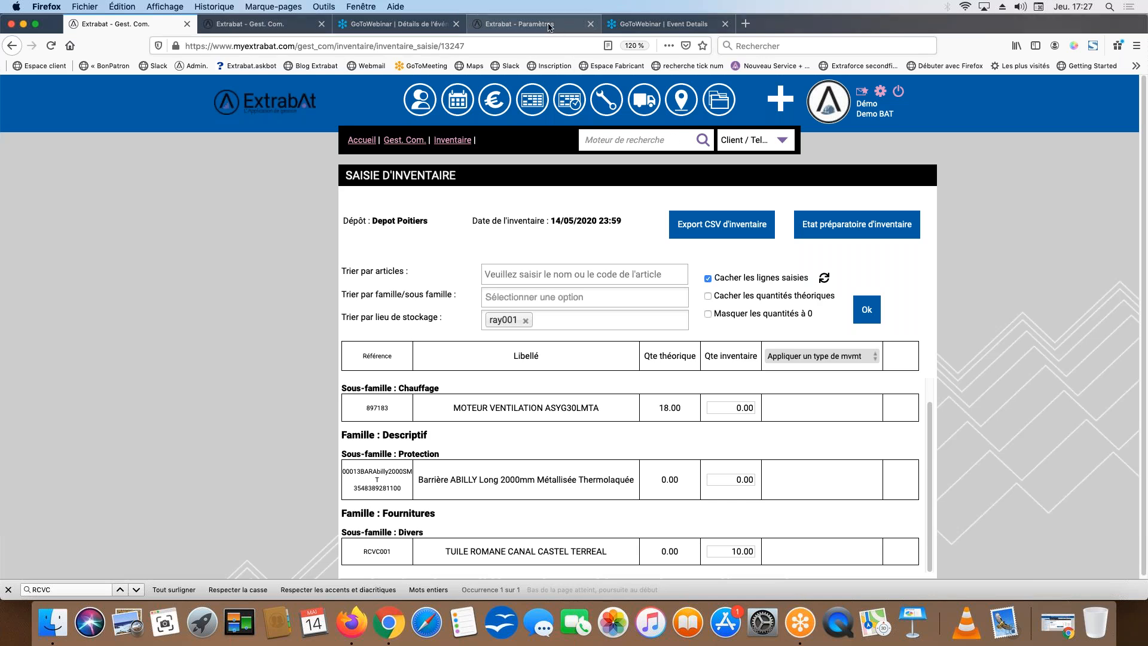
Check the Lieu de stockage field in the article's open settings page, then return to the inventory entry sheet
{"action": "left_click", "coordinate": [527, 24]}
{"action": "scroll", "coordinate": [589, 309], "scroll_direction": "down", "scroll_amount": 20}
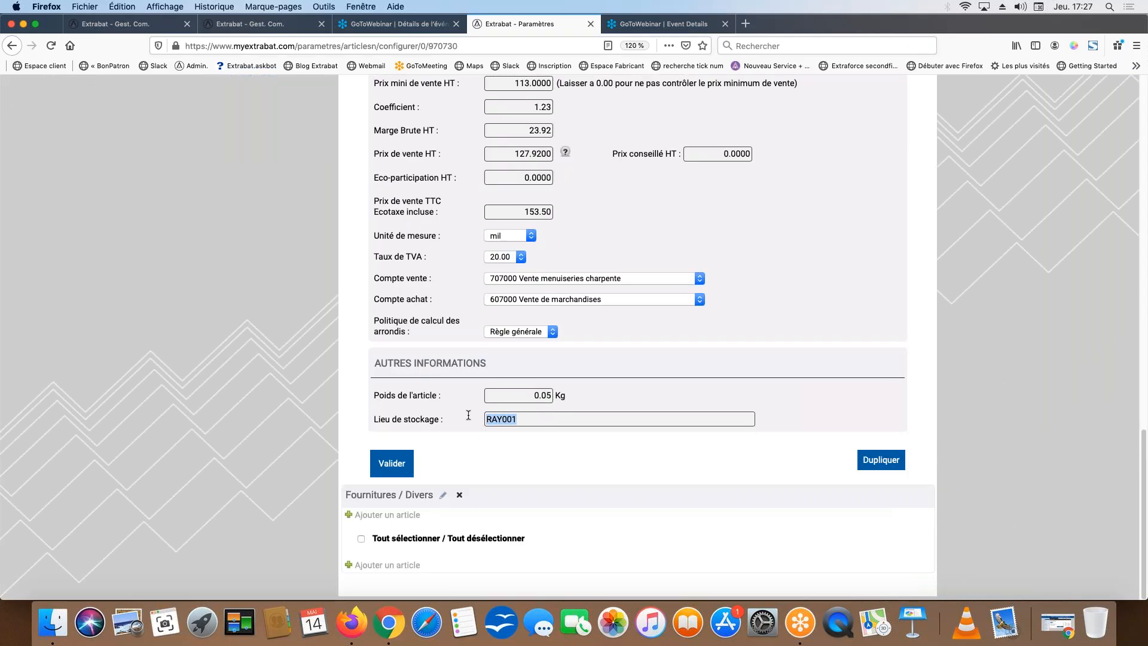
{"action": "left_click_drag", "start_coordinate": [445, 418], "coordinate": [381, 418]}
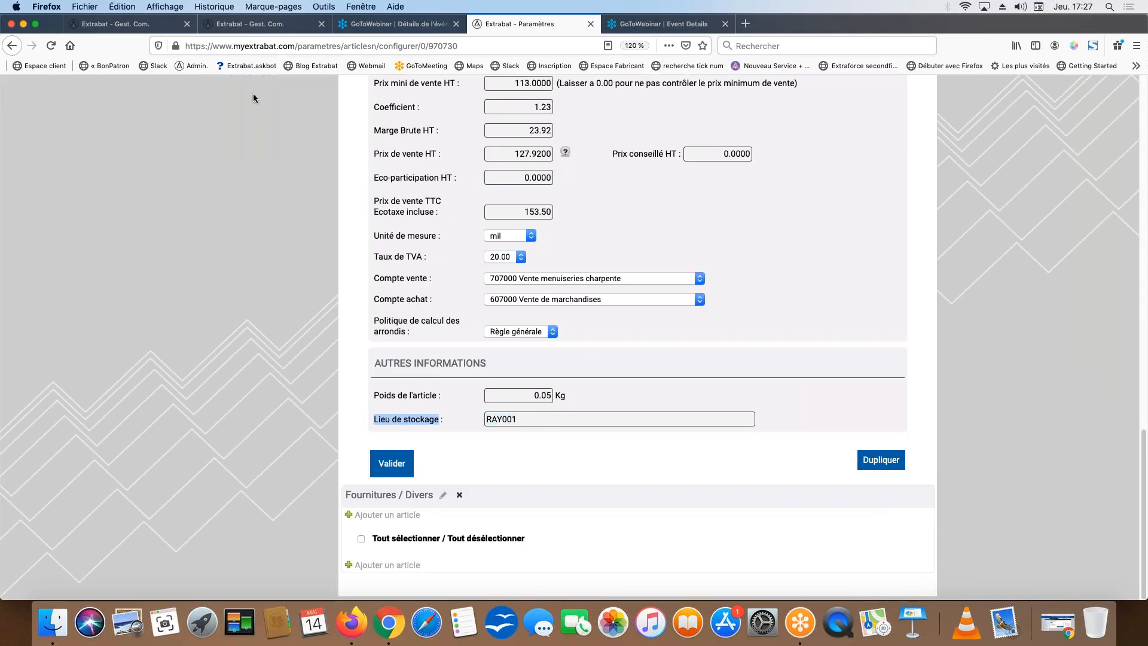
{"action": "left_click", "coordinate": [250, 25]}
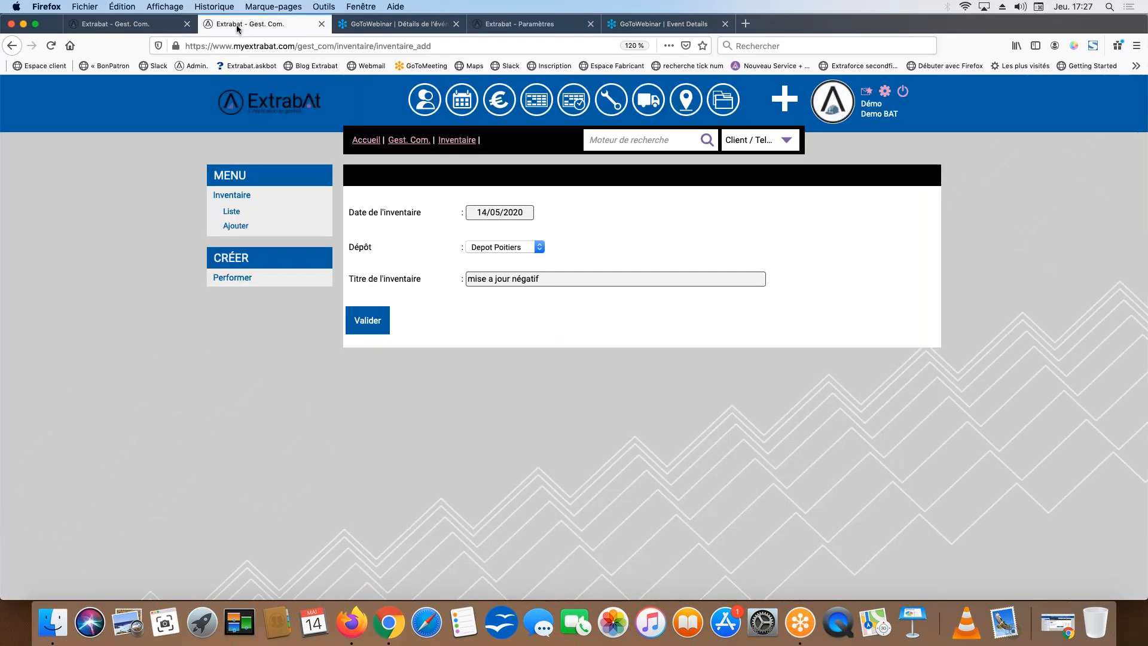
{"action": "left_click", "coordinate": [120, 24]}
Validate an inventory quantity of 0 for MOTEUR VENTILATION ASYG30LMTA and 10 for Barrière ABILLY Long 2000mm
{"action": "left_click_drag", "start_coordinate": [731, 406], "coordinate": [782, 410]}
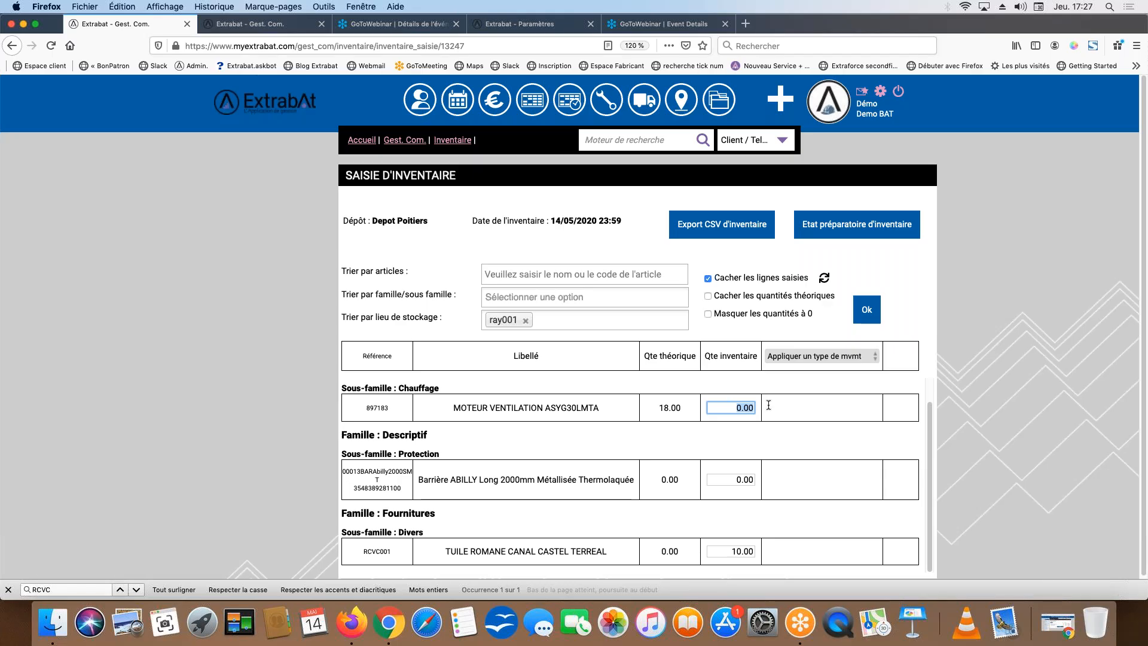
{"action": "key", "text": "Return"}
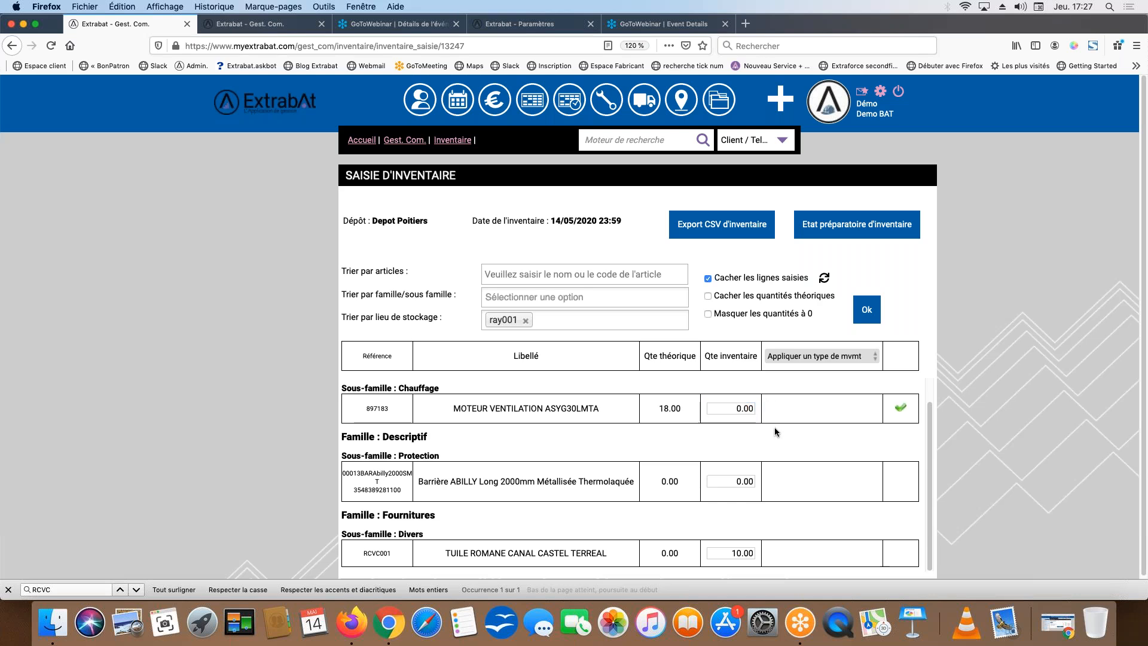
{"action": "left_click", "coordinate": [755, 480]}
{"action": "type", "text": "10"}
{"action": "key", "text": "Return"}
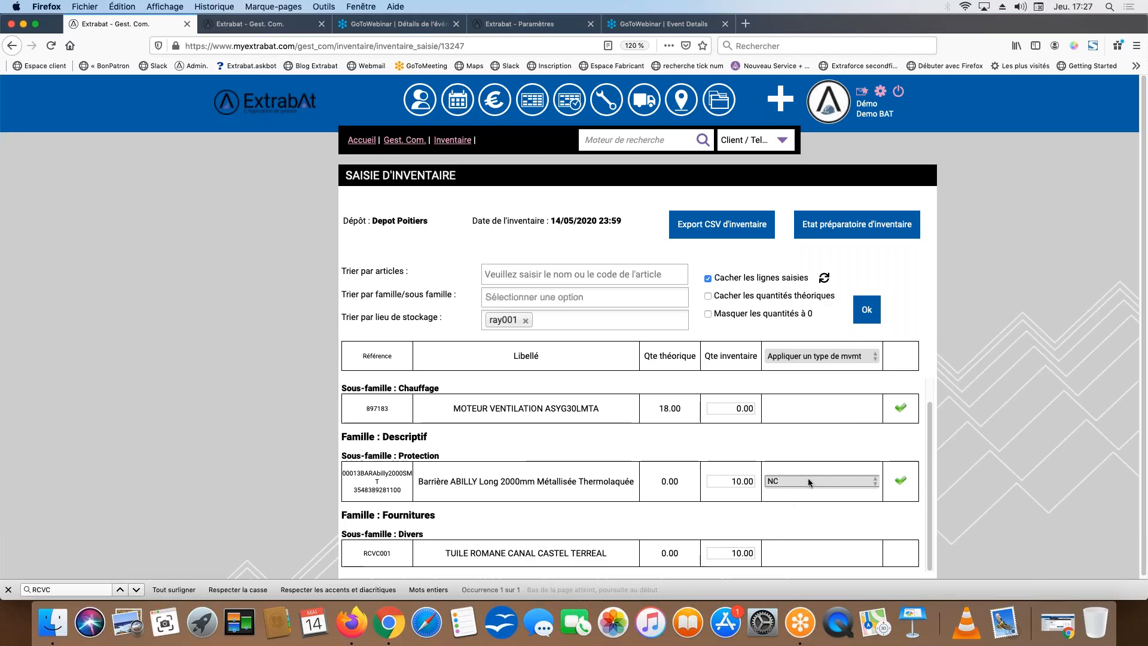
Apply the movement type "Mise à jour stock" to all the listed inventory lines
{"action": "left_click", "coordinate": [816, 356]}
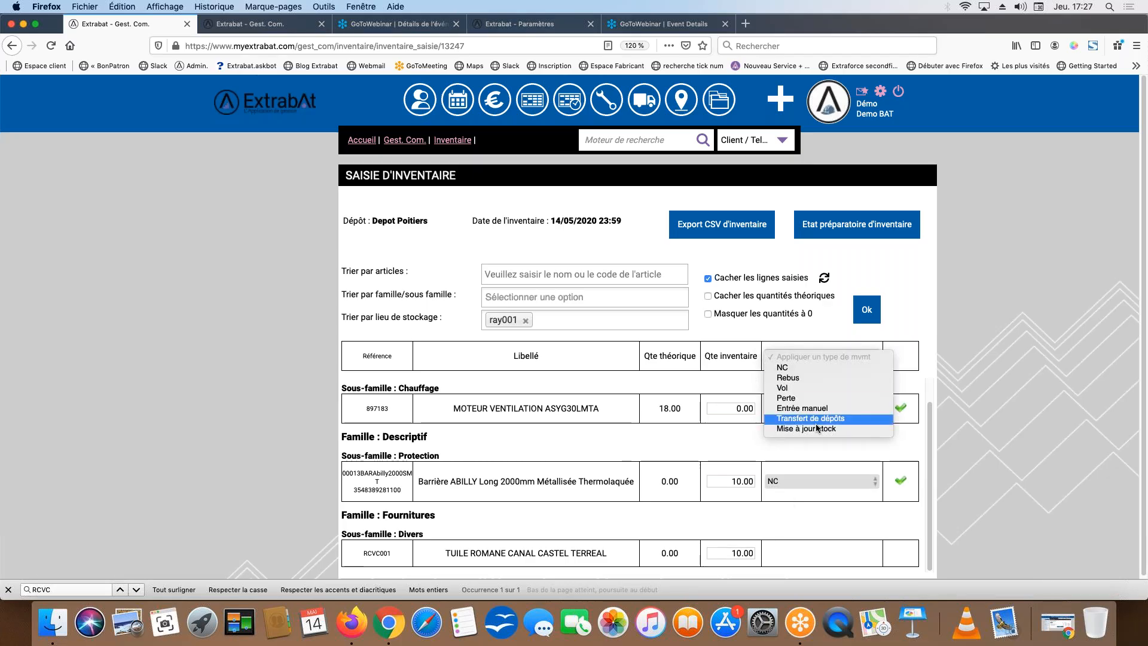
{"action": "left_click", "coordinate": [814, 427]}
{"action": "left_click", "coordinate": [486, 371]}
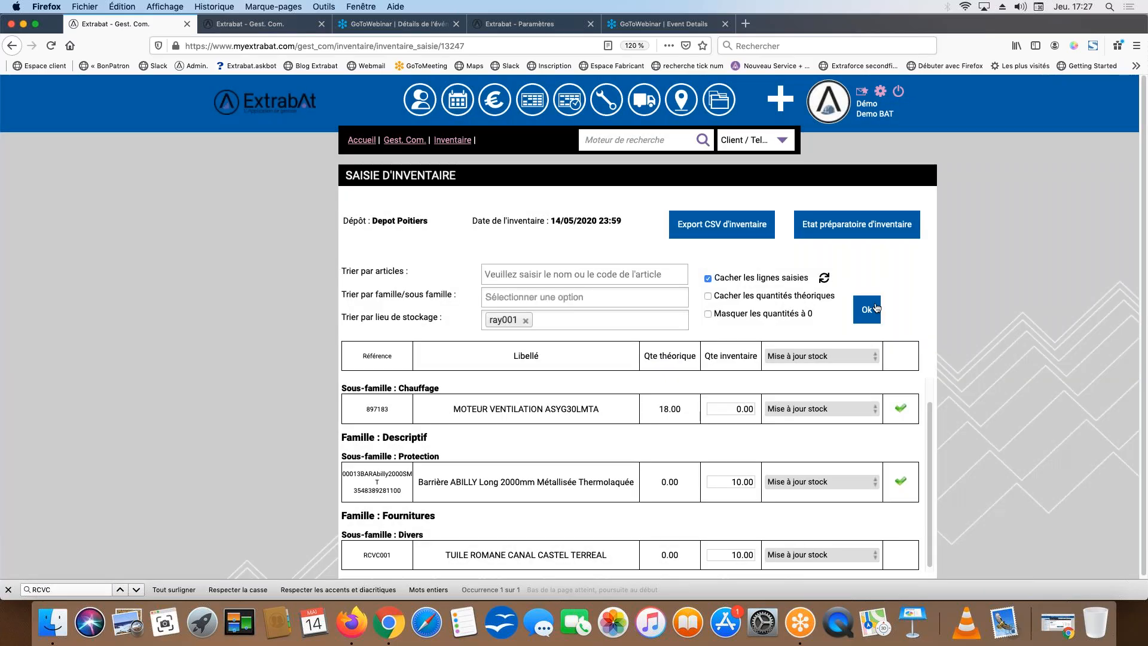
{"action": "scroll", "coordinate": [621, 402], "scroll_direction": "down", "scroll_amount": 1}
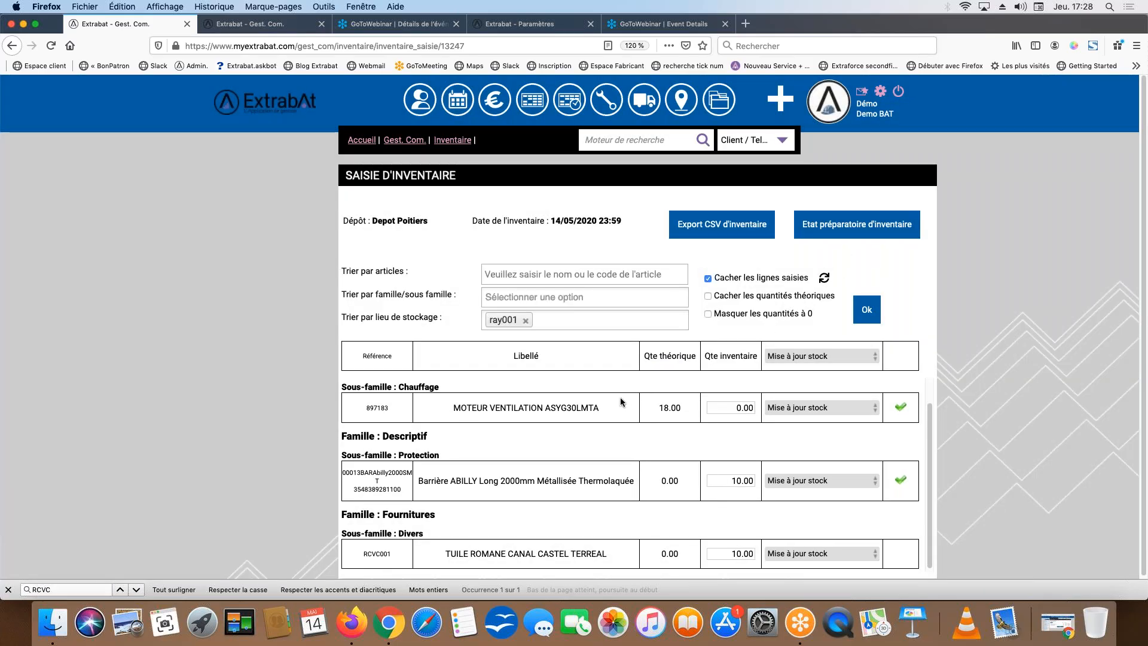
Reopen "inventaire fin d exercice" from the inventory list and examine its inventory differences
{"action": "left_click", "coordinate": [486, 107]}
{"action": "left_click", "coordinate": [338, 481]}
{"action": "left_click", "coordinate": [427, 258]}
{"action": "left_click", "coordinate": [515, 294]}
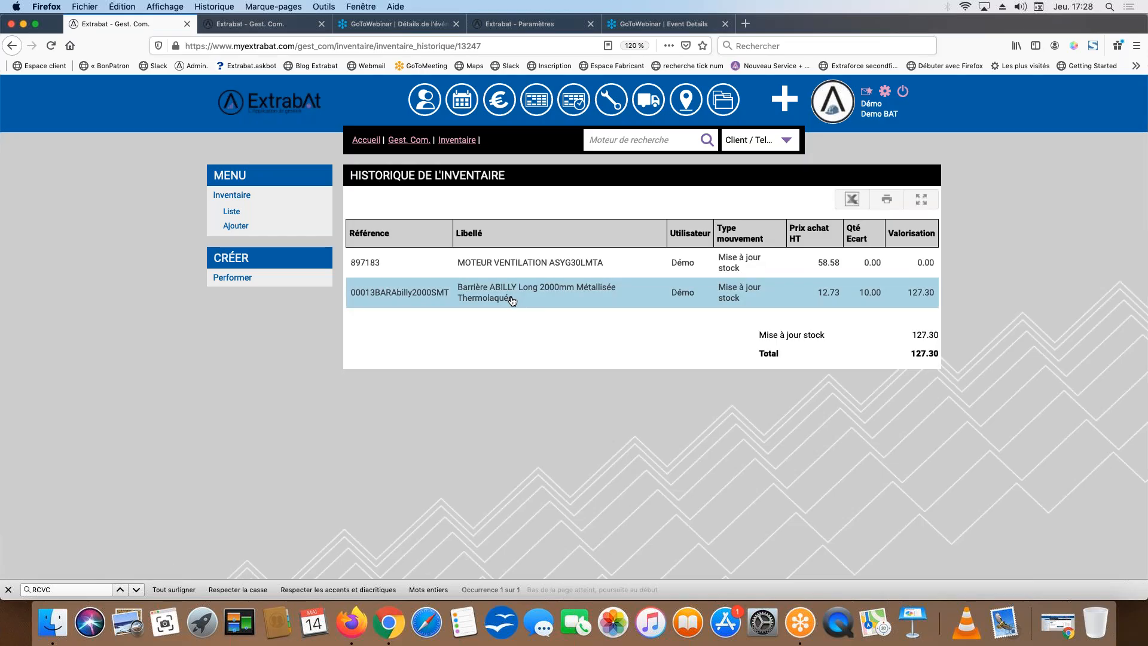
Return to the detail page of "inventaire fin d exercice" and close the inventory
{"action": "left_click", "coordinate": [236, 212]}
{"action": "left_click", "coordinate": [356, 254]}
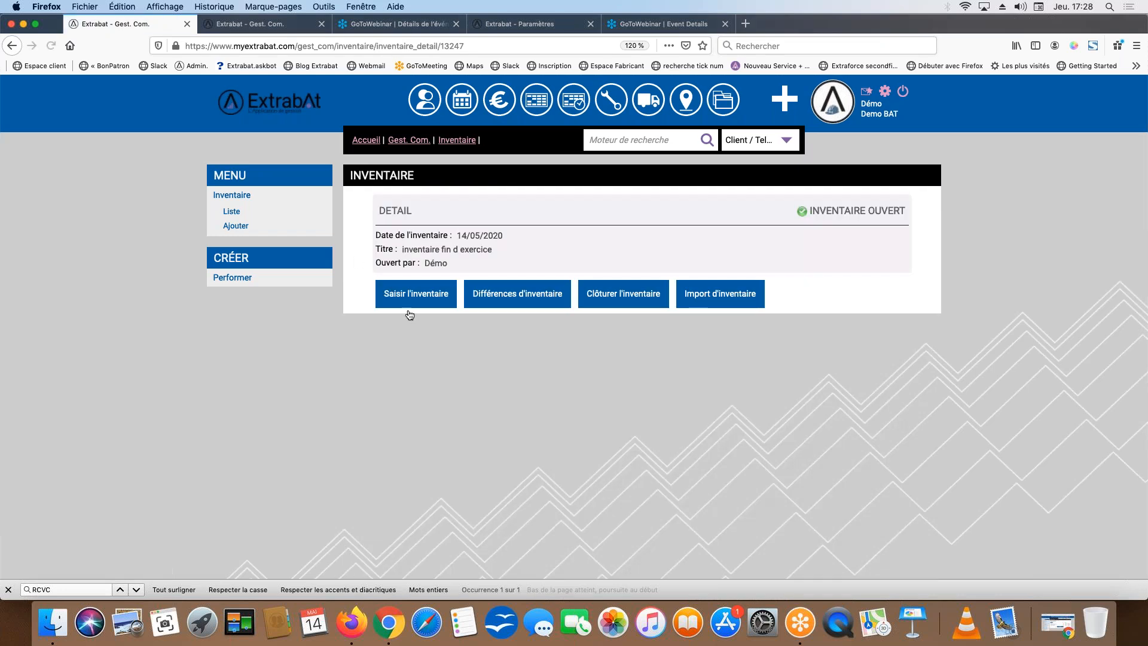
{"action": "left_click", "coordinate": [618, 288]}
{"action": "left_click", "coordinate": [608, 282]}
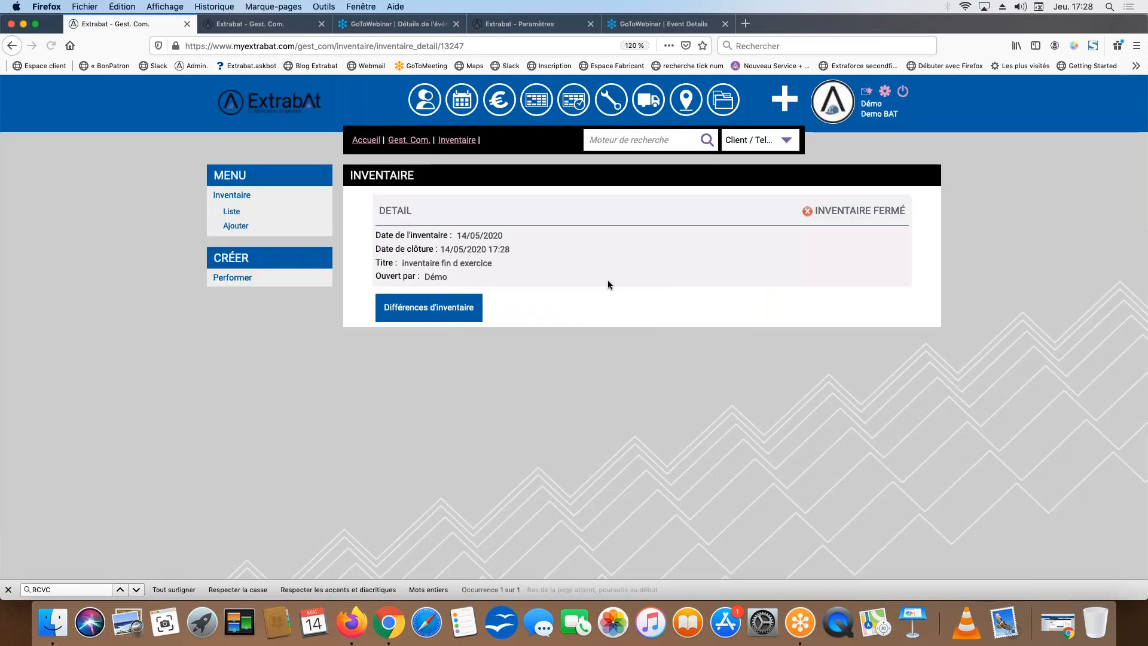
Open the Assistance en ligne page from the additional modules
{"action": "left_click", "coordinate": [783, 100]}
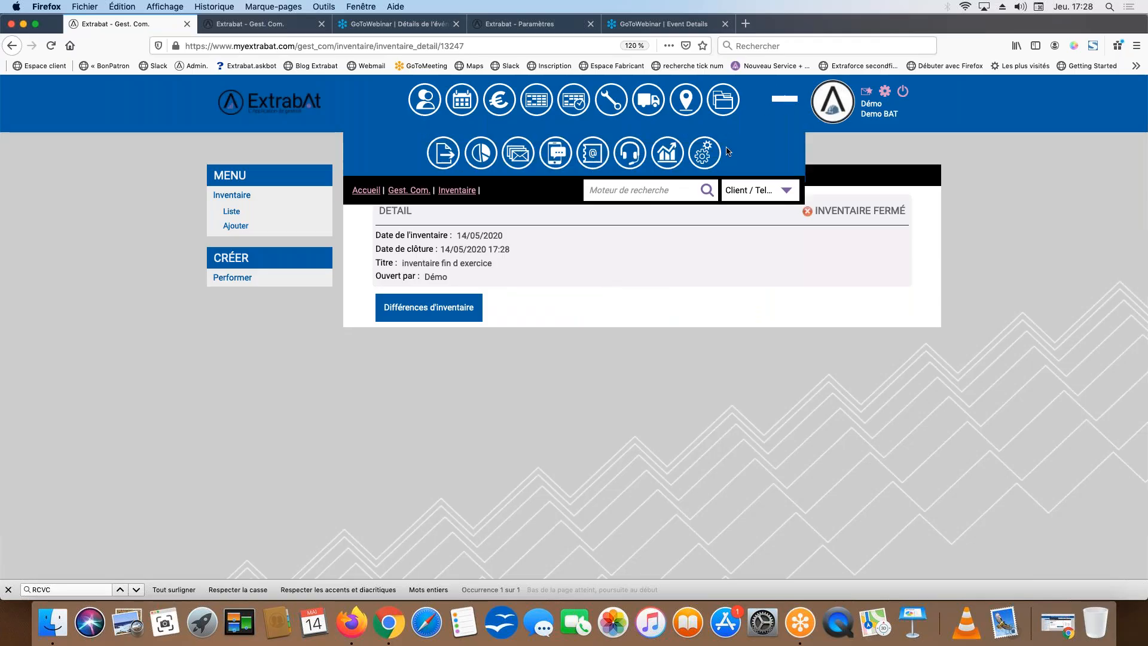
{"action": "left_click", "coordinate": [629, 151]}
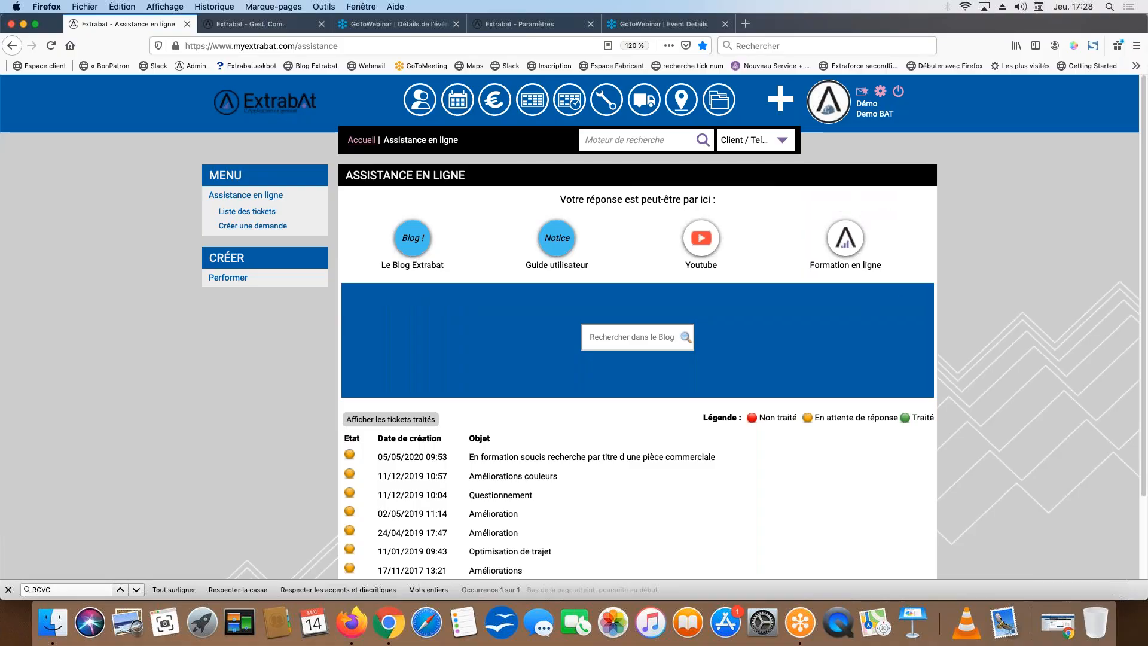